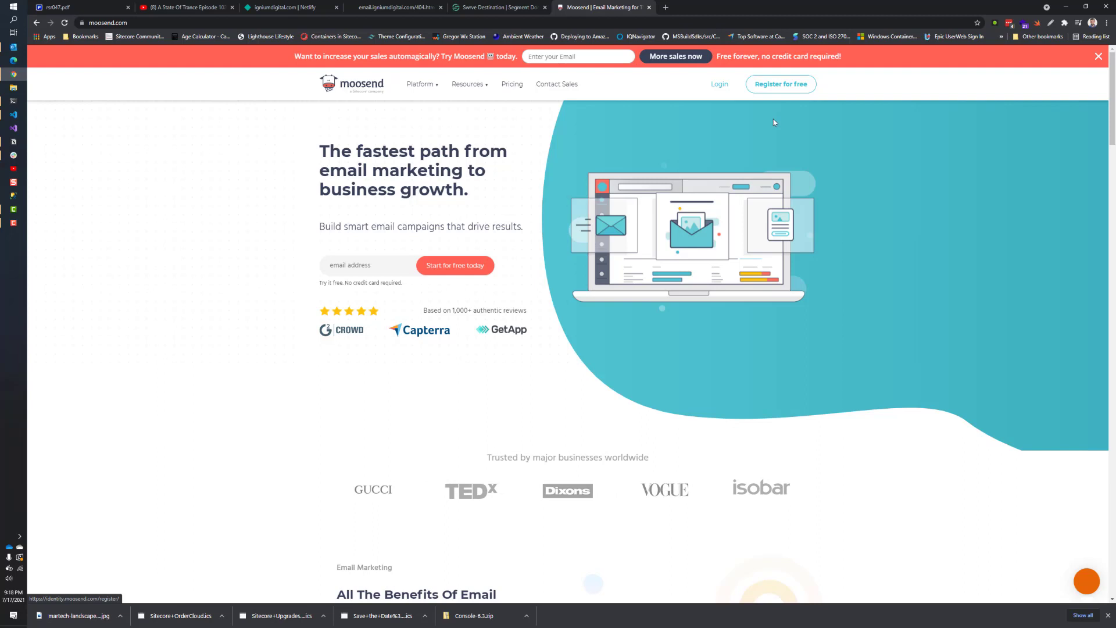
Step: Sign in to Moosend with the corrected account email and open the gear settings menu
{"action": "left_click", "coordinate": [719, 85]}
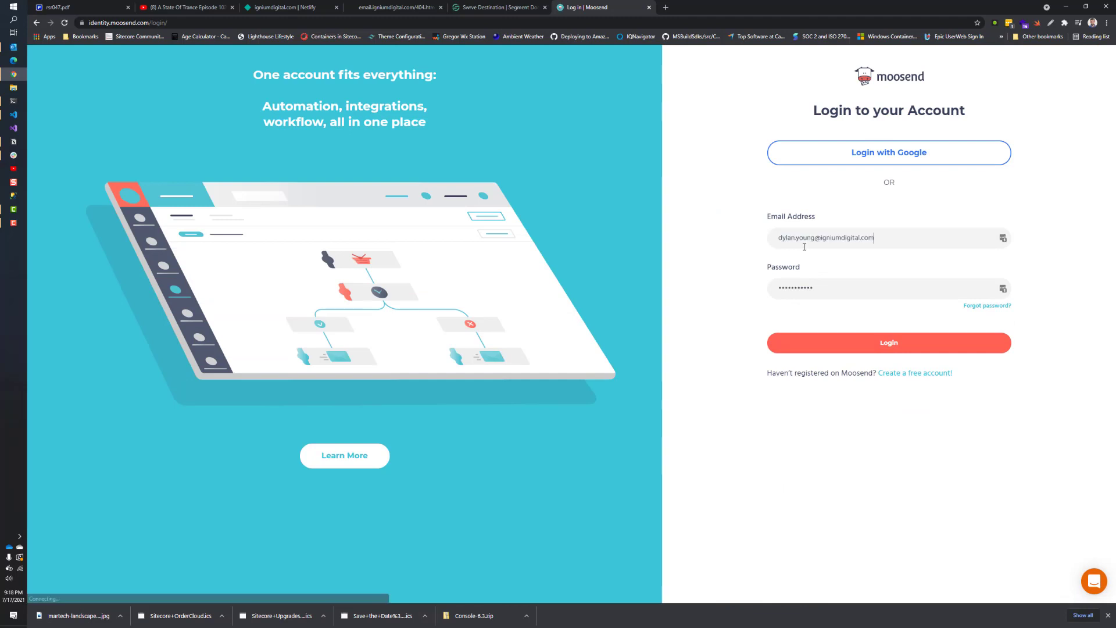
{"action": "type", "text": "dyl"}
{"action": "key", "text": "BackSpace"}
{"action": "key", "text": "BackSpace"}
{"action": "key", "text": "BackSpace"}
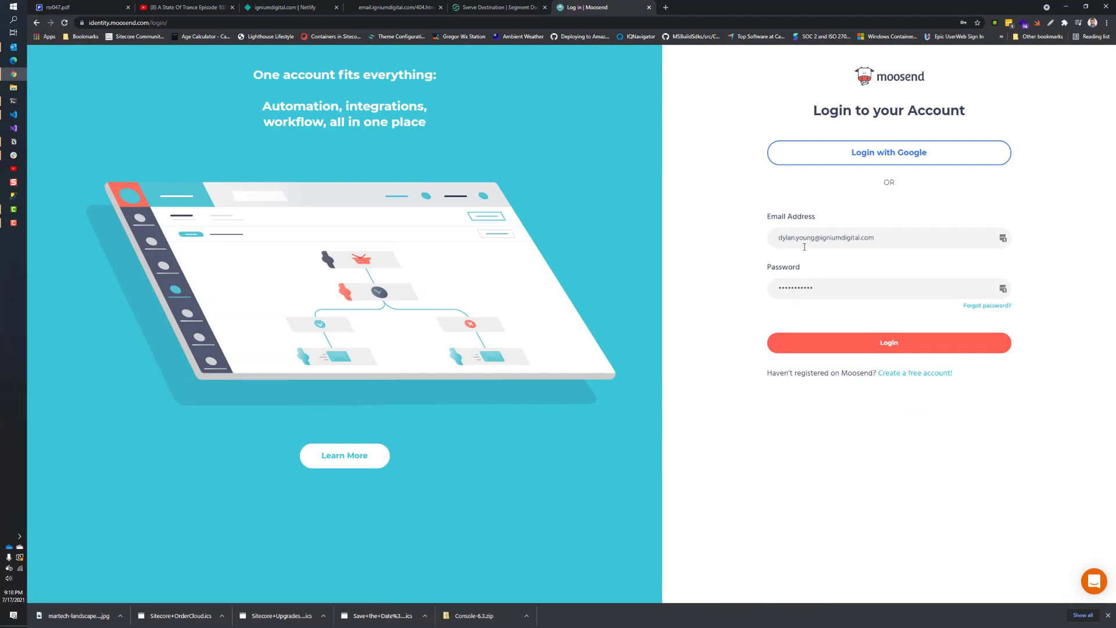
{"action": "left_click", "coordinate": [888, 350]}
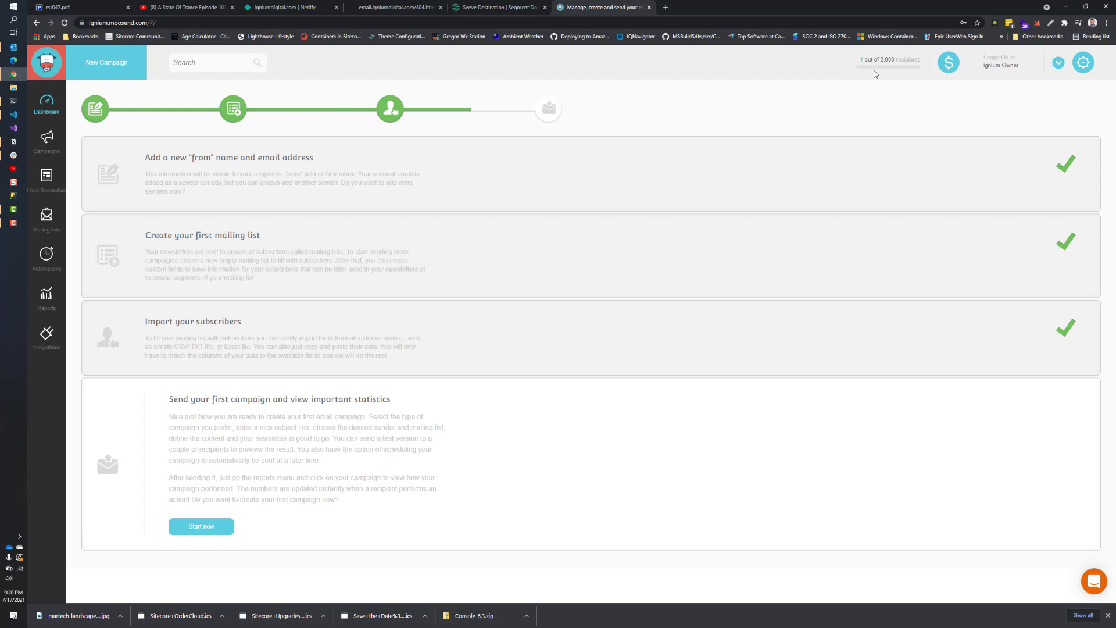
{"action": "left_click", "coordinate": [1083, 64]}
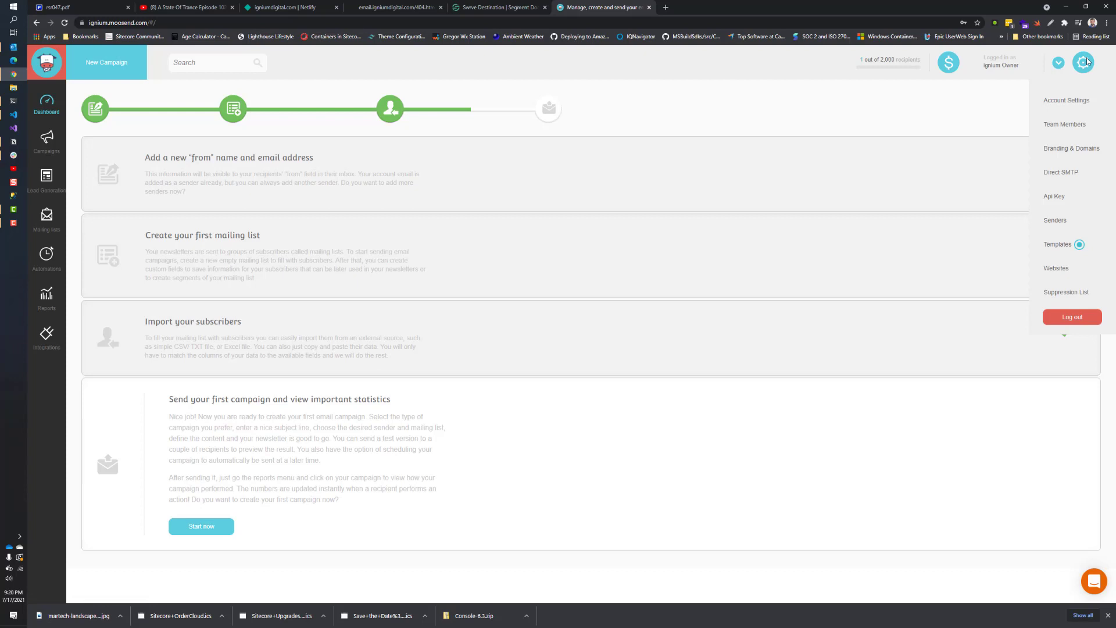
Step: Go to Branding & Domains and show the Landing Pages custom domains list
{"action": "left_click", "coordinate": [1068, 152]}
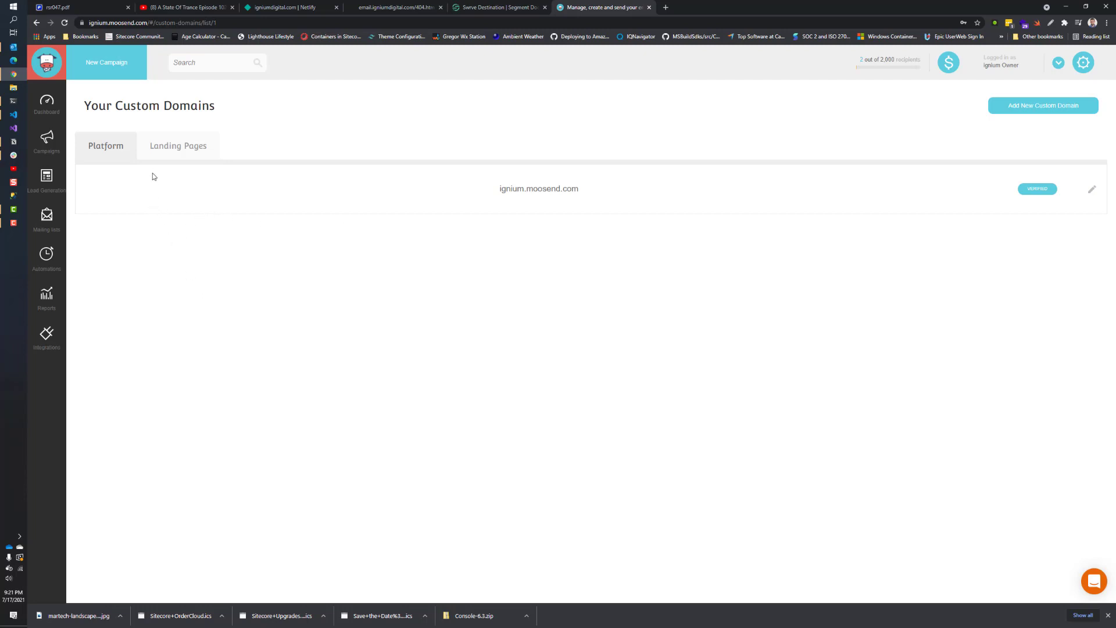
{"action": "left_click", "coordinate": [163, 147]}
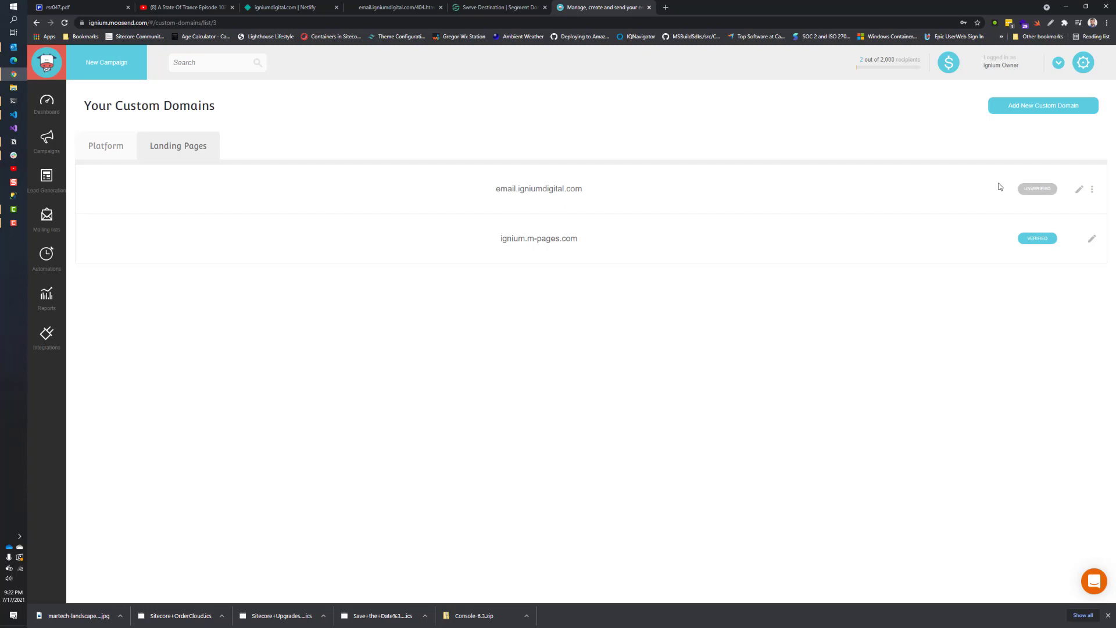
Step: Open the DNS record setup page for email.igniumdigital.com from the custom domains list
{"action": "left_click", "coordinate": [1063, 110]}
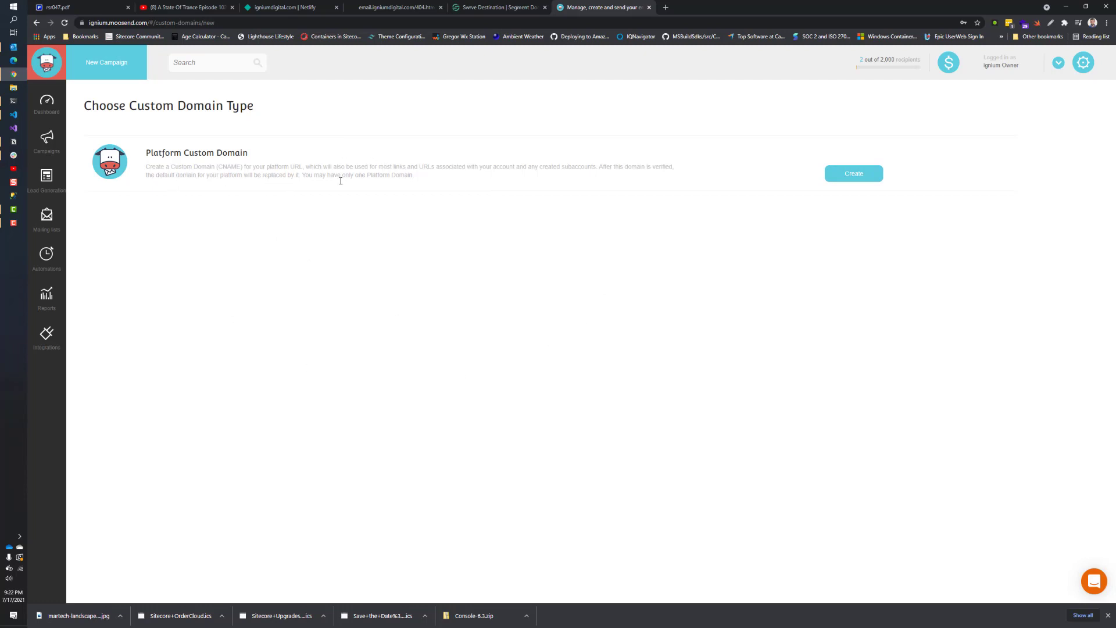
{"action": "key", "text": "alt+Left"}
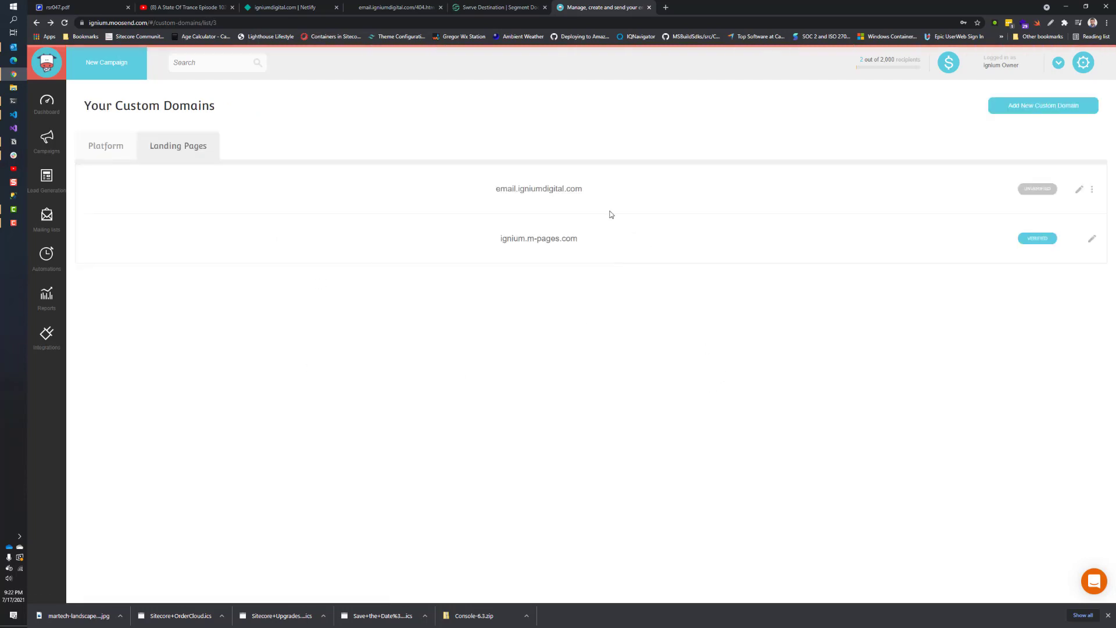
{"action": "left_click", "coordinate": [1079, 192]}
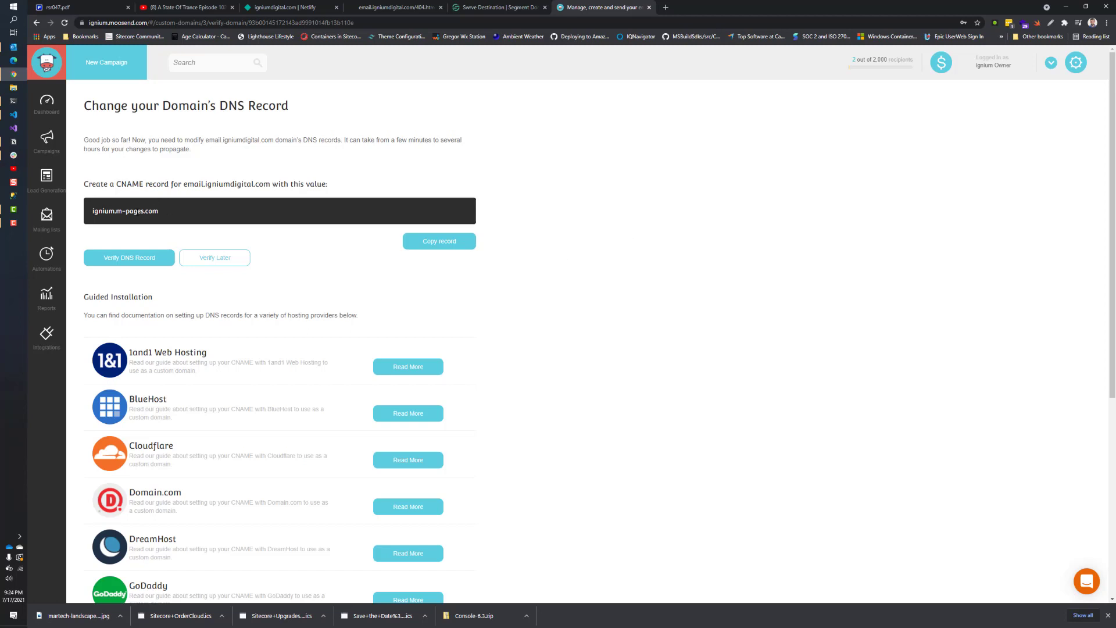
Step: Copy the CNAME value ignium.m-pages.com and switch to Netlify's igniumdigital.com DNS records
{"action": "left_click_drag", "start_coordinate": [158, 213], "coordinate": [92, 215]}
{"action": "left_click", "coordinate": [305, 9]}
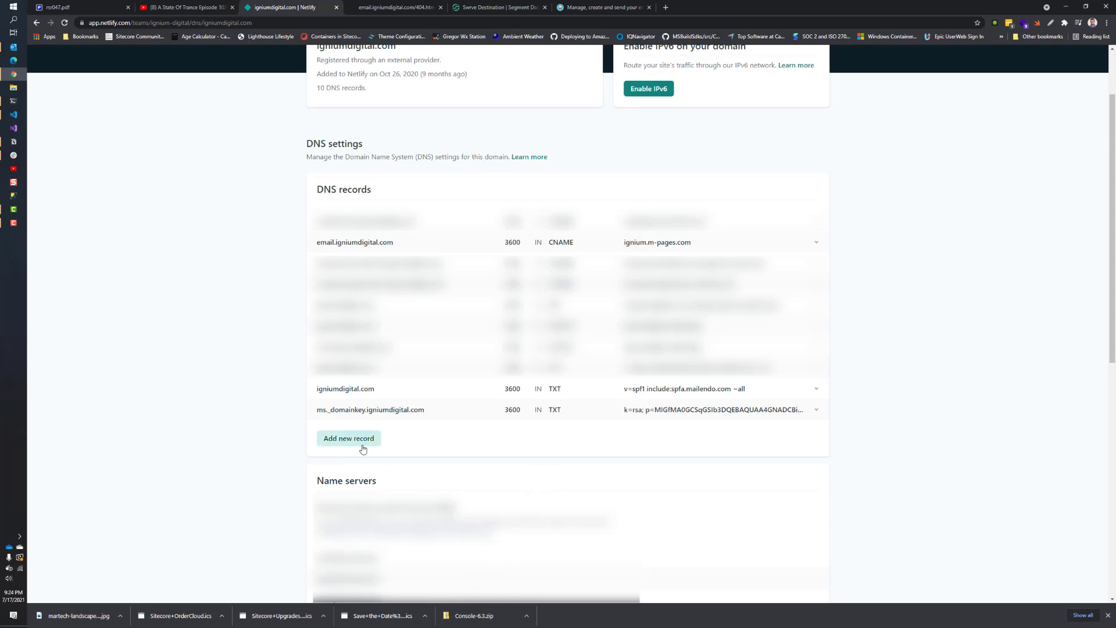
Step: Start a new CNAME DNS record in Netlify named 'email'
{"action": "left_click", "coordinate": [351, 440]}
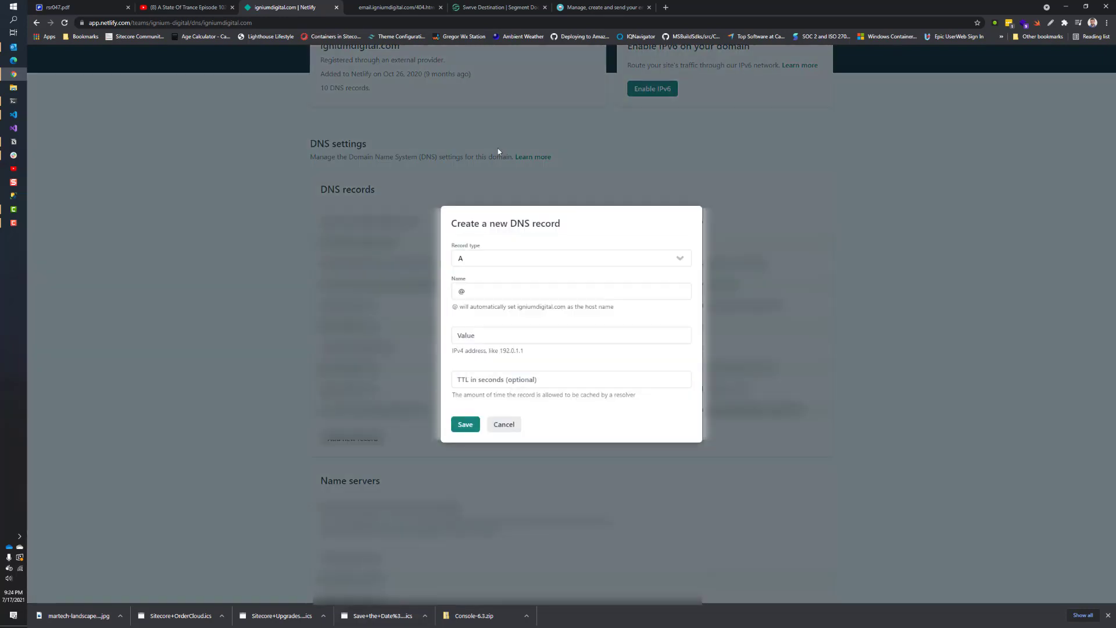
{"action": "left_click", "coordinate": [481, 263]}
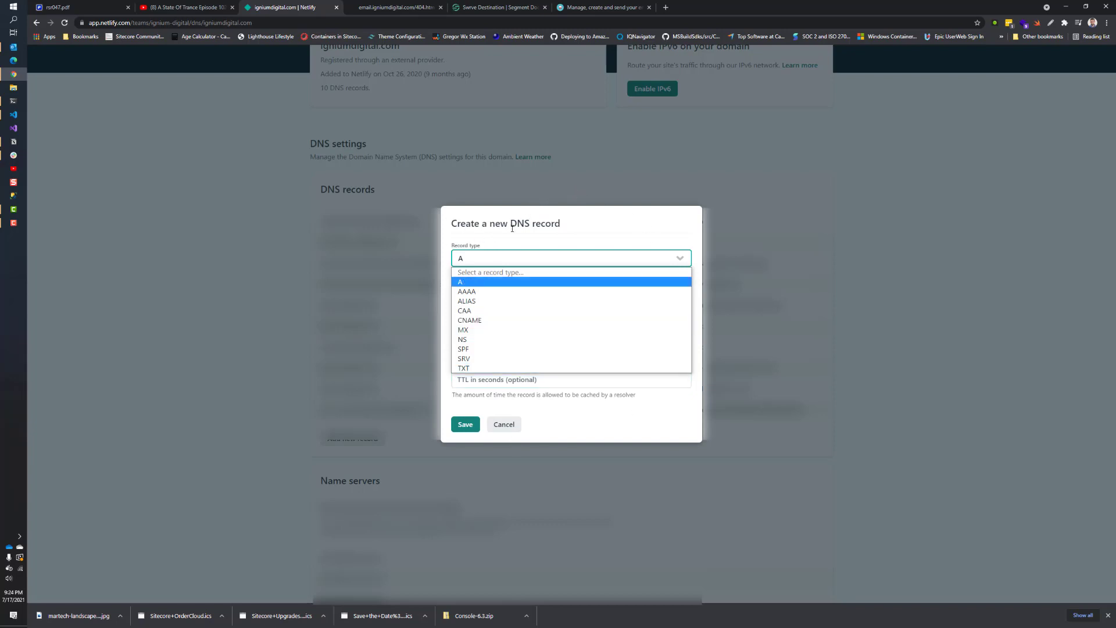
{"action": "left_click", "coordinate": [457, 257]}
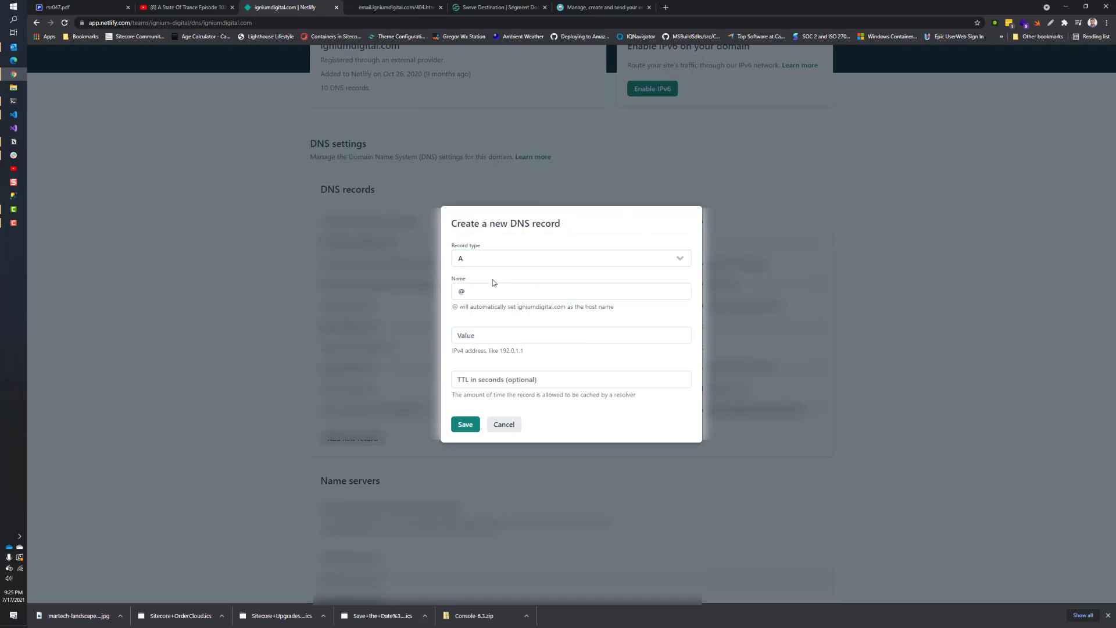
{"action": "left_click", "coordinate": [477, 285]}
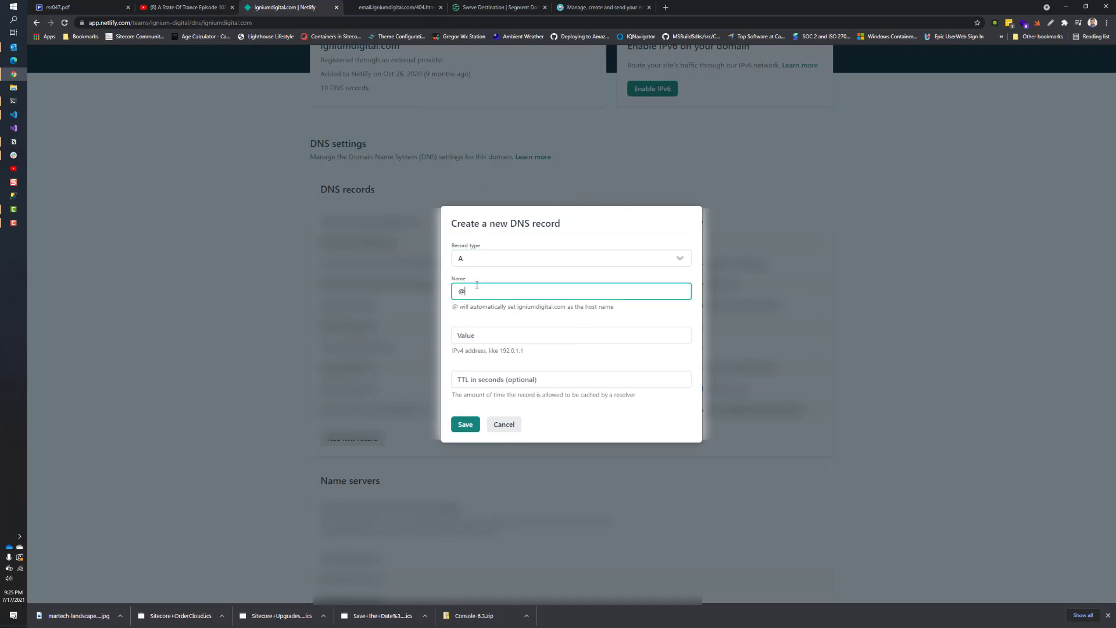
{"action": "left_click", "coordinate": [474, 258]}
{"action": "left_click", "coordinate": [465, 320]}
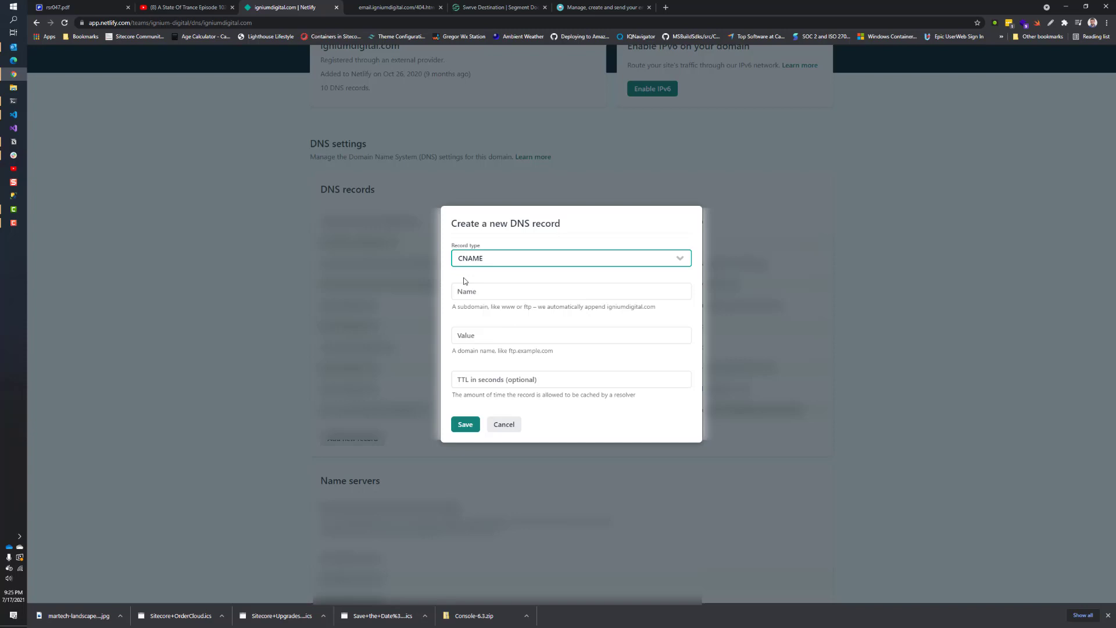
{"action": "left_click", "coordinate": [489, 291]}
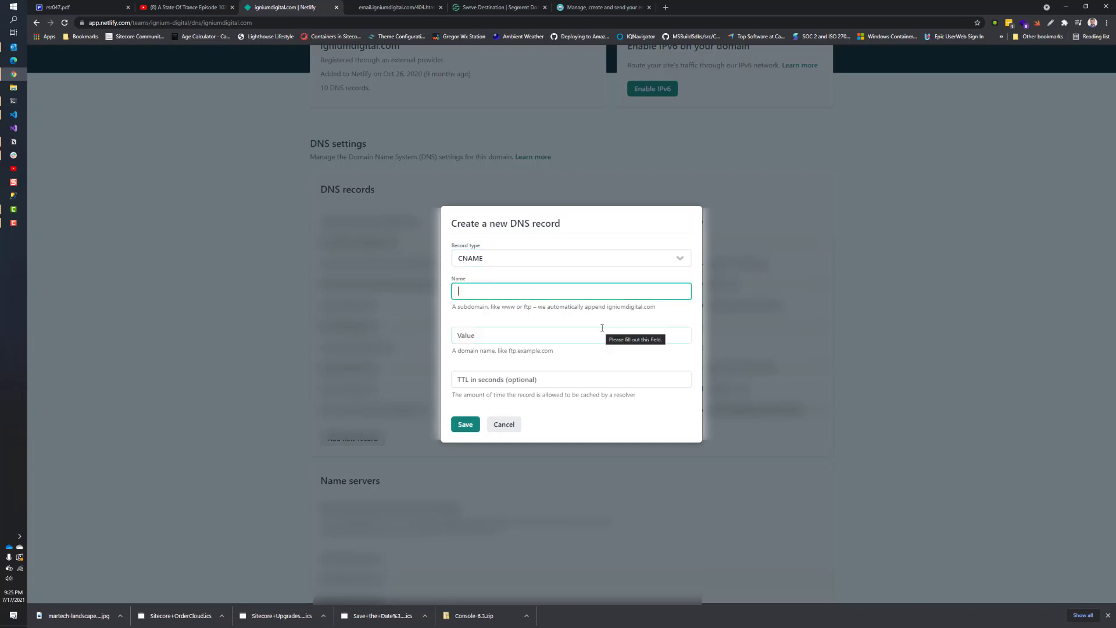
{"action": "type", "text": "email"}
{"action": "left_click", "coordinate": [550, 314]}
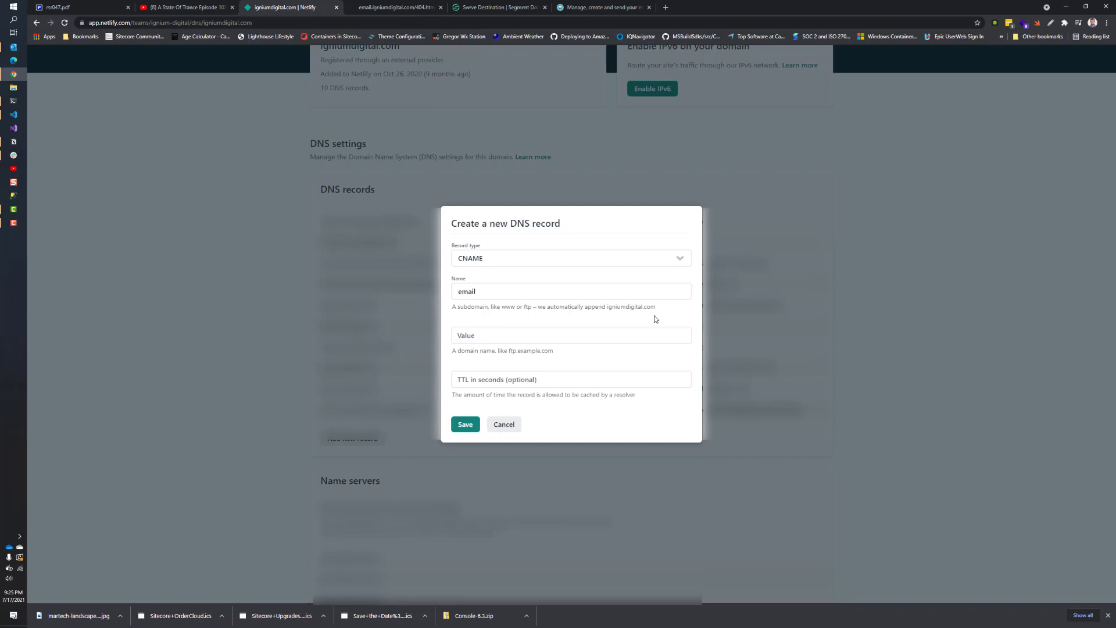
Step: Set the record's value to ignium.m-pages.com, replacing the wrong URL, and save it
{"action": "left_click", "coordinate": [532, 335]}
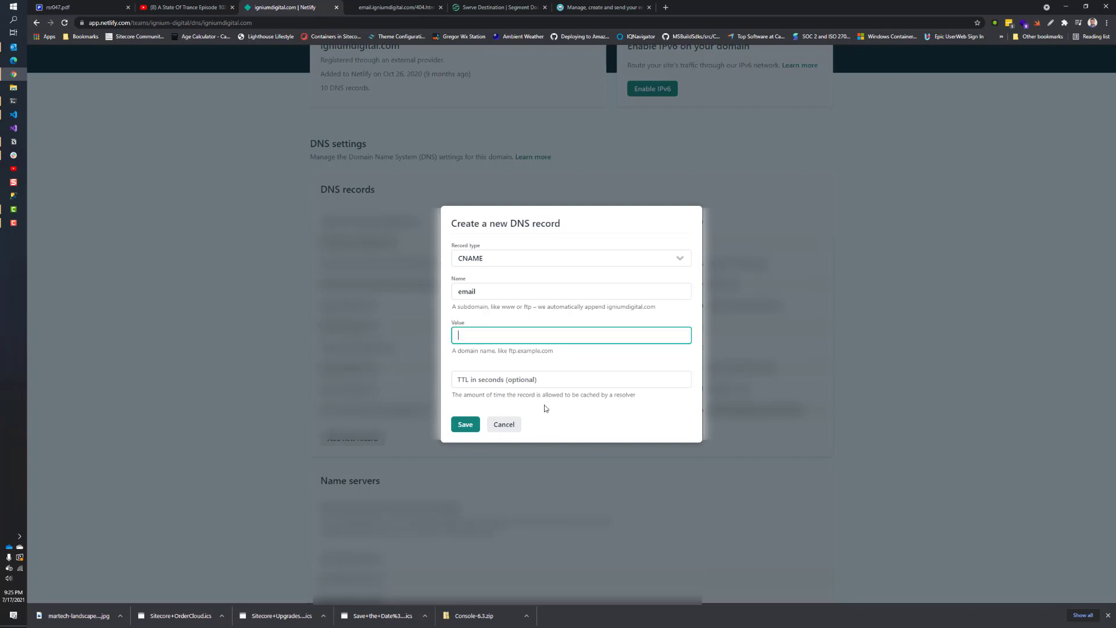
{"action": "type", "text": "https://rudderstack.com/"}
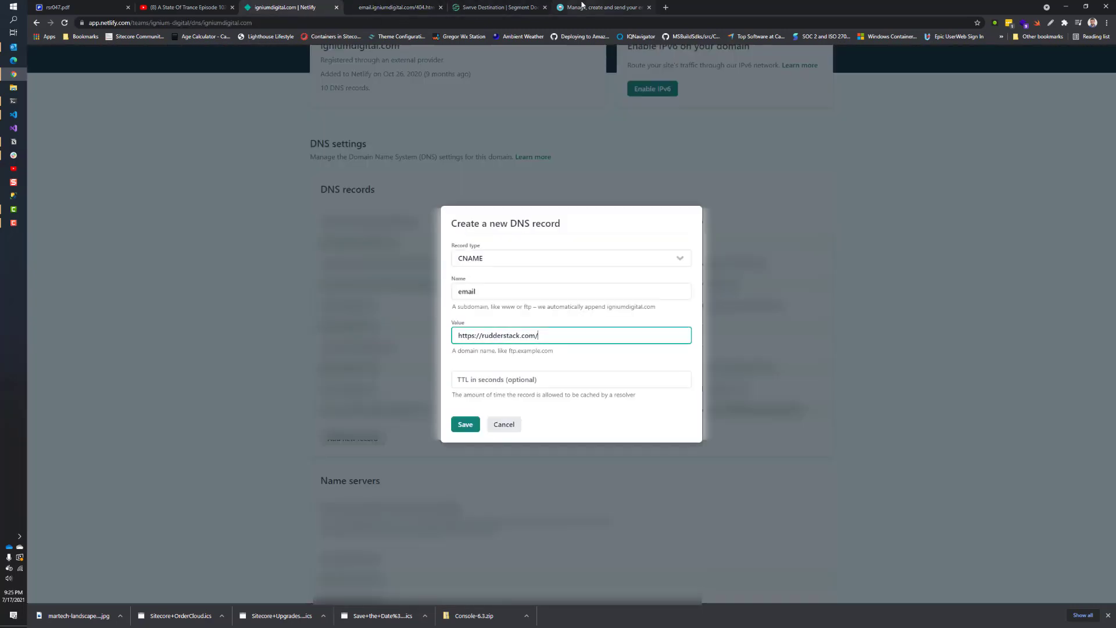
{"action": "left_click", "coordinate": [582, 6]}
{"action": "right_click", "coordinate": [120, 212]}
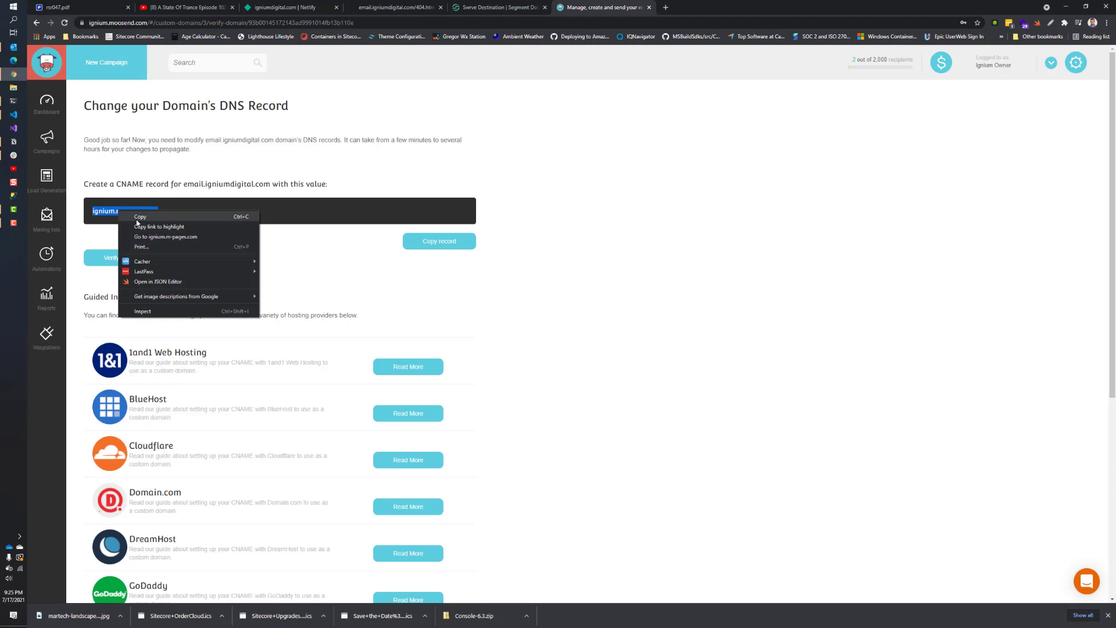
{"action": "left_click", "coordinate": [136, 220]}
{"action": "left_click", "coordinate": [270, 8]}
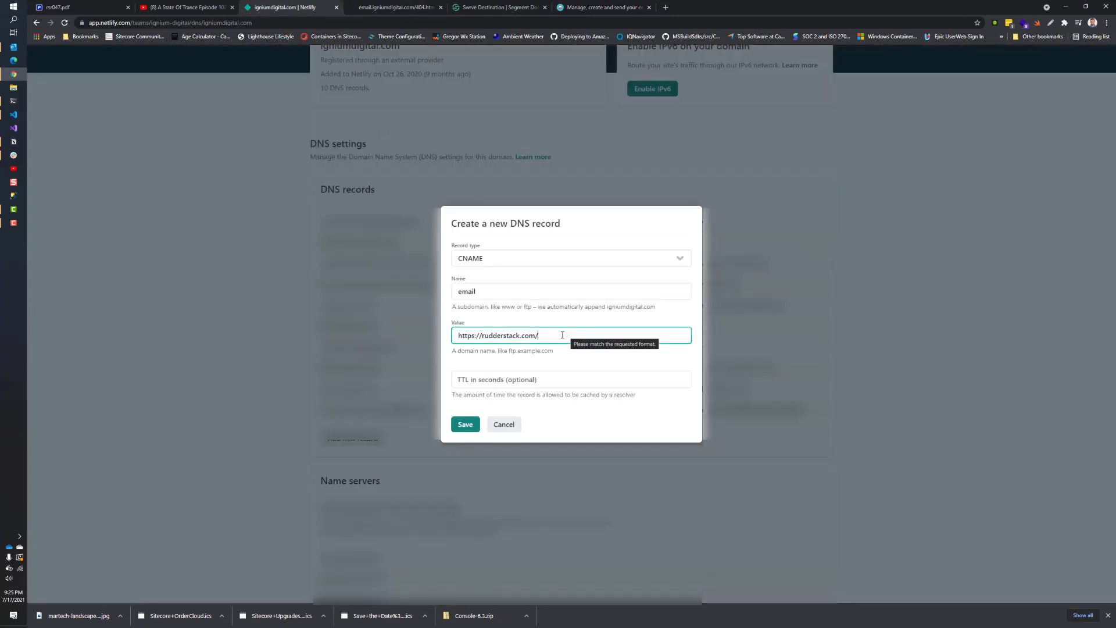
{"action": "key", "text": "ctrl+a"}
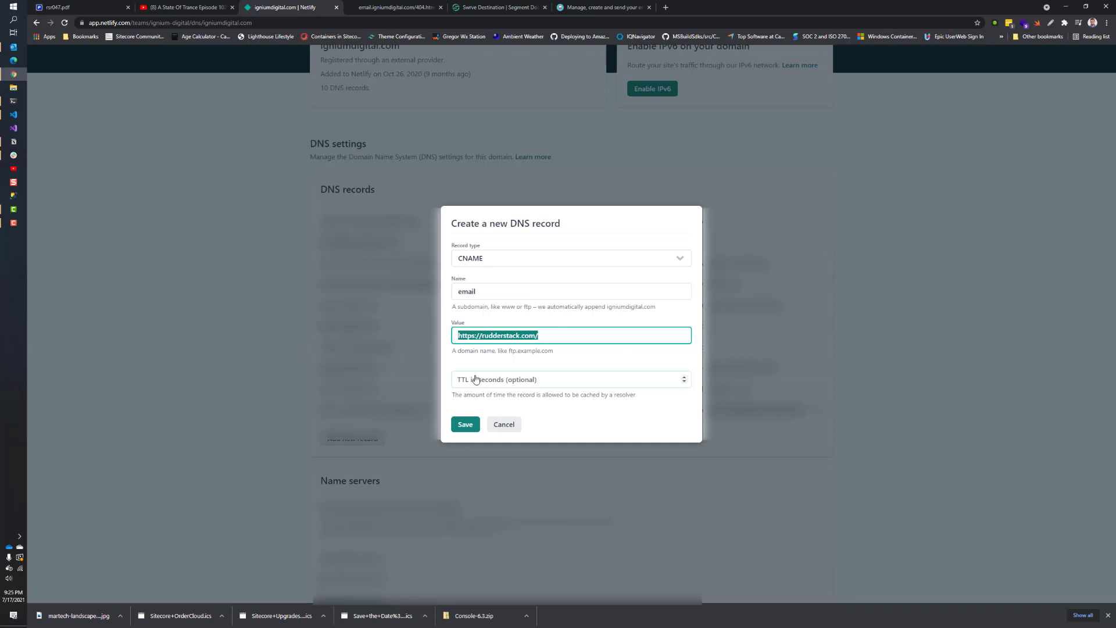
{"action": "key", "text": "ctrl+v"}
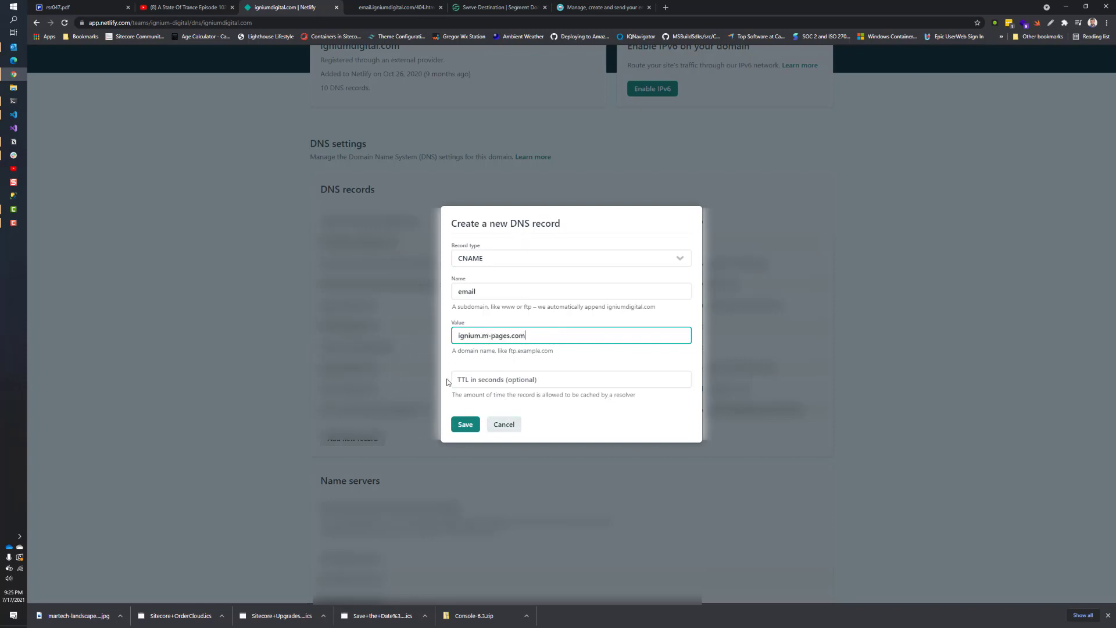
{"action": "left_click", "coordinate": [505, 425]}
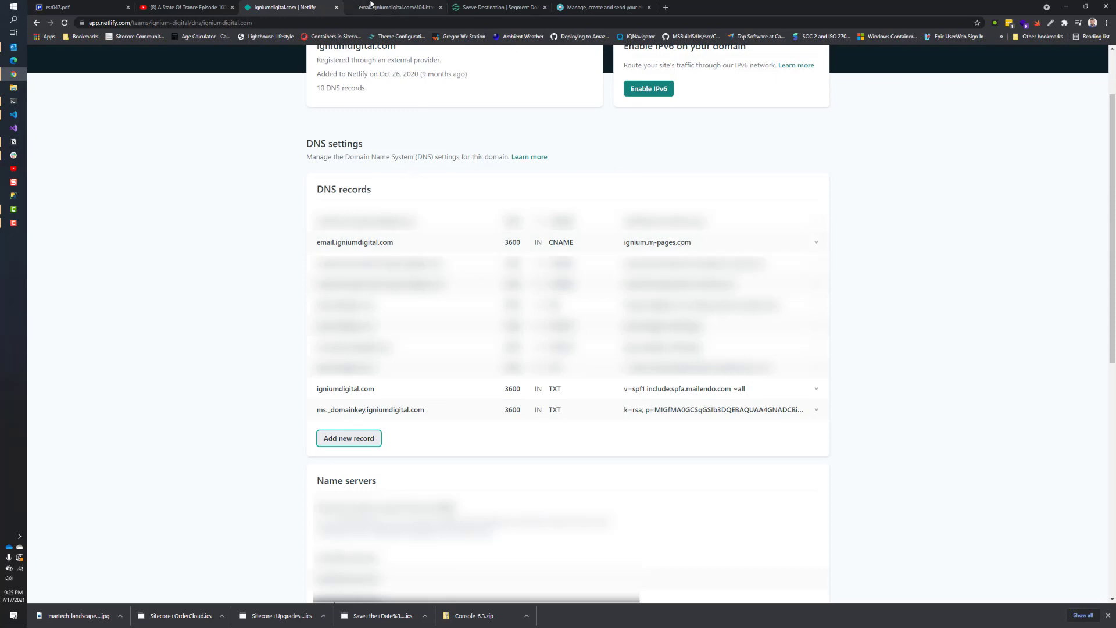
Step: Return to Moosend's Change your Domain's DNS Record page
{"action": "left_click", "coordinate": [602, 7]}
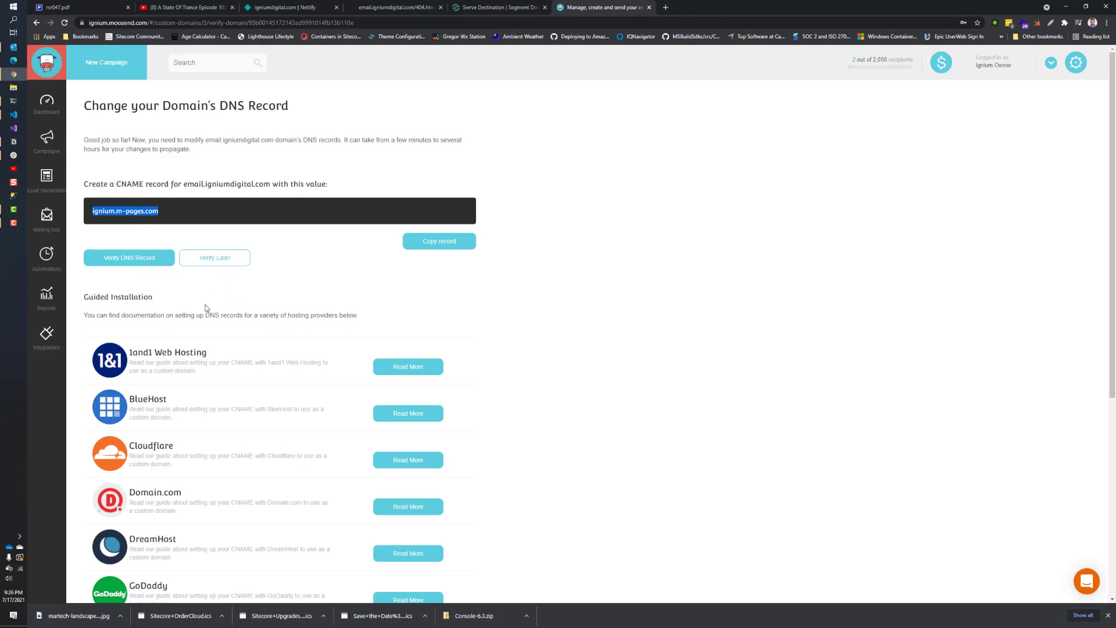
Step: Verify the DNS record, set page title 'Ignium Digital' with custom 404 off, and save
{"action": "left_click", "coordinate": [142, 264]}
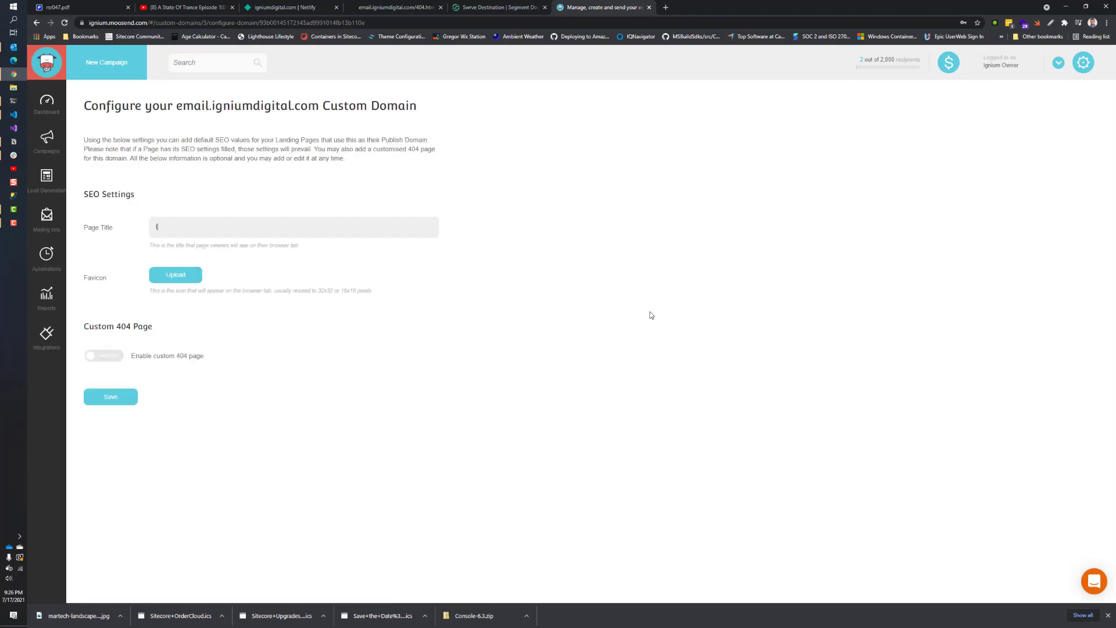
{"action": "type", "text": "gnium Digital"}
{"action": "left_click", "coordinate": [114, 395]}
{"action": "left_click", "coordinate": [105, 356]}
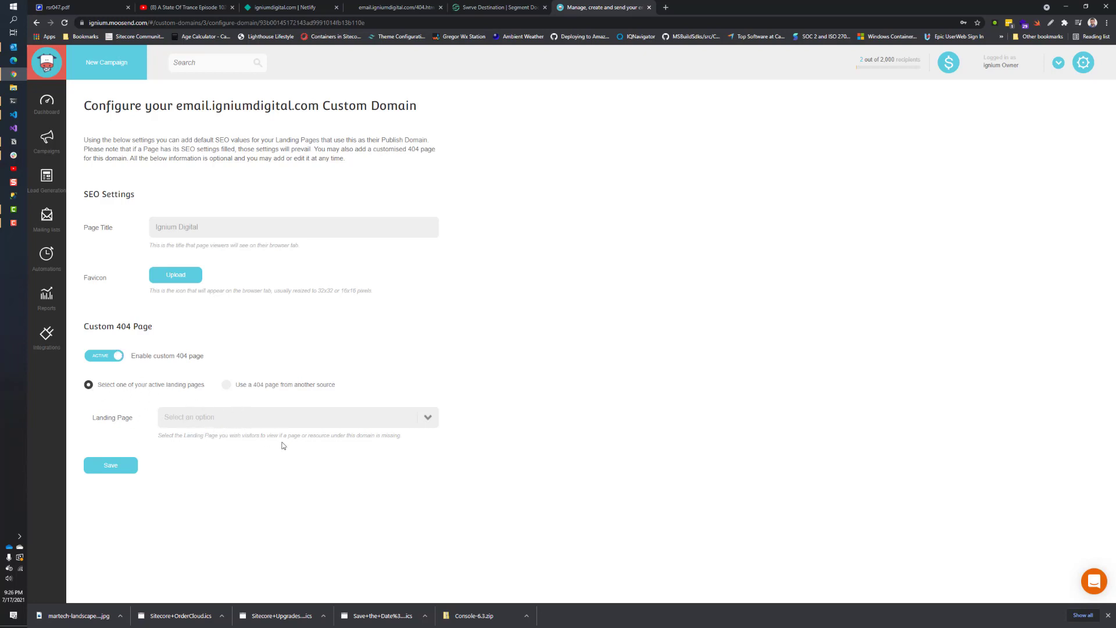
{"action": "left_click", "coordinate": [226, 385]}
{"action": "left_click", "coordinate": [101, 356]}
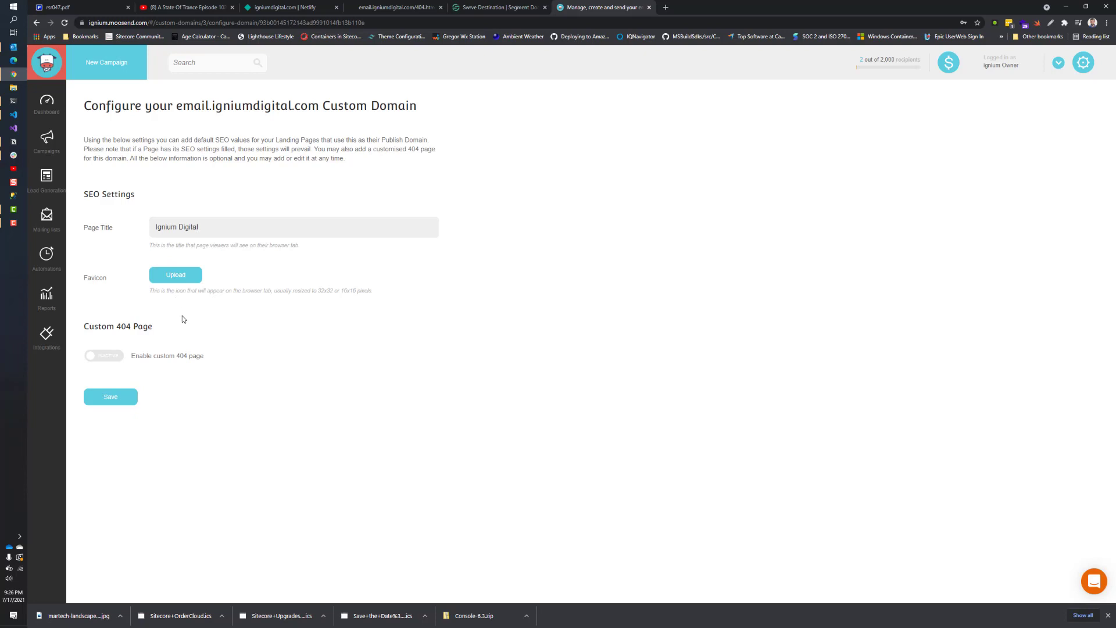
{"action": "left_click", "coordinate": [103, 401]}
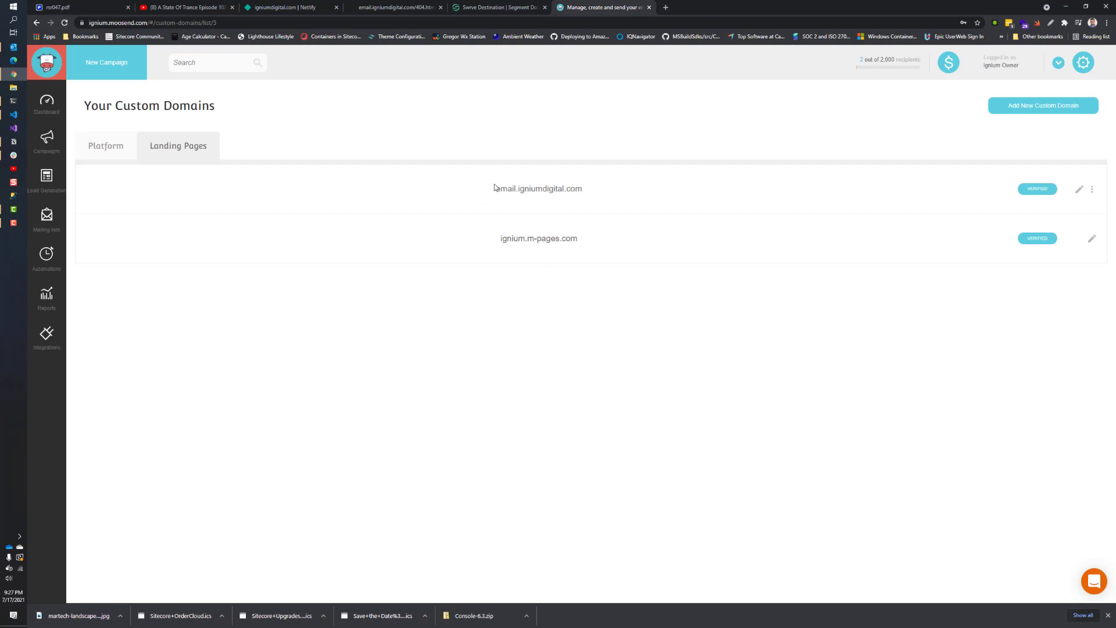
Step: Inspect both verified domain names, then bring up the gear settings menu
{"action": "left_click_drag", "start_coordinate": [495, 189], "coordinate": [617, 189]}
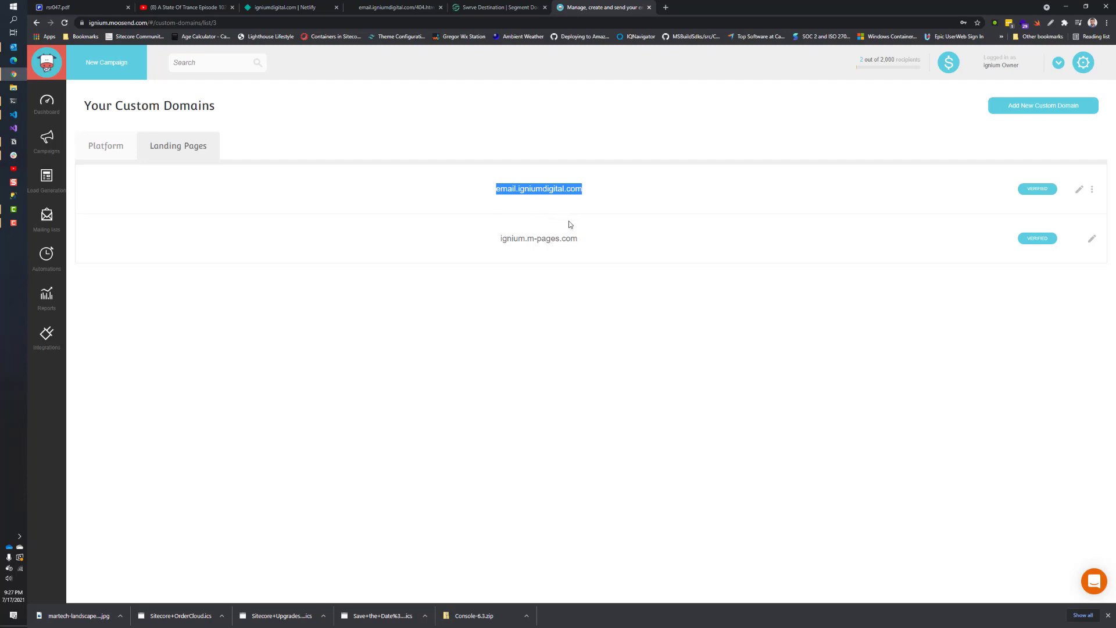
{"action": "left_click", "coordinate": [572, 363]}
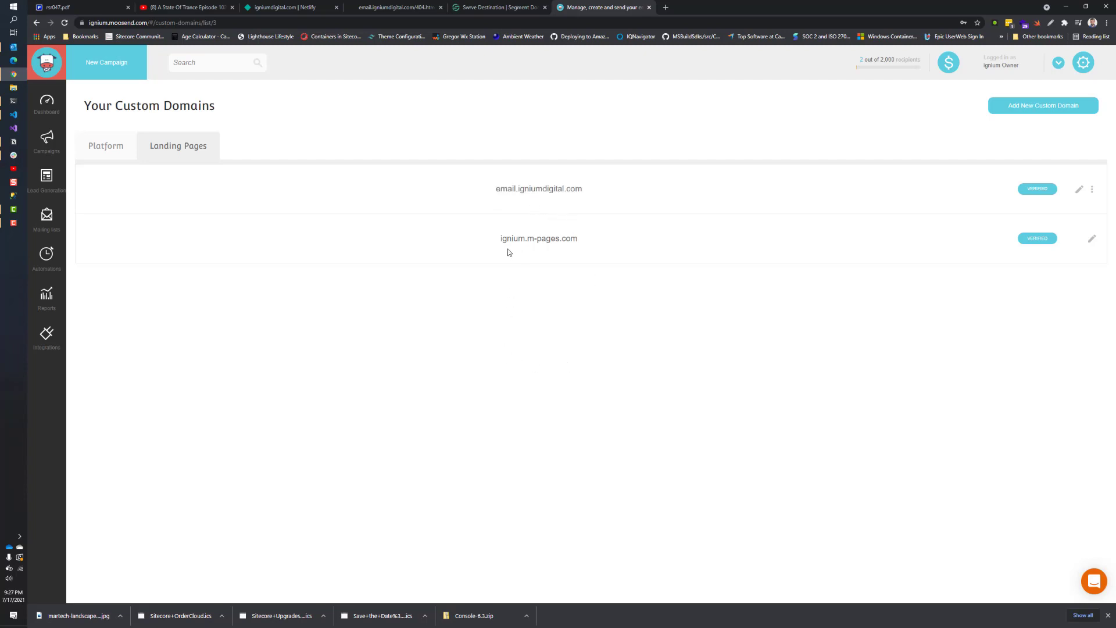
{"action": "left_click_drag", "start_coordinate": [503, 238], "coordinate": [628, 242]}
{"action": "left_click", "coordinate": [529, 372]}
{"action": "left_click", "coordinate": [1083, 65]}
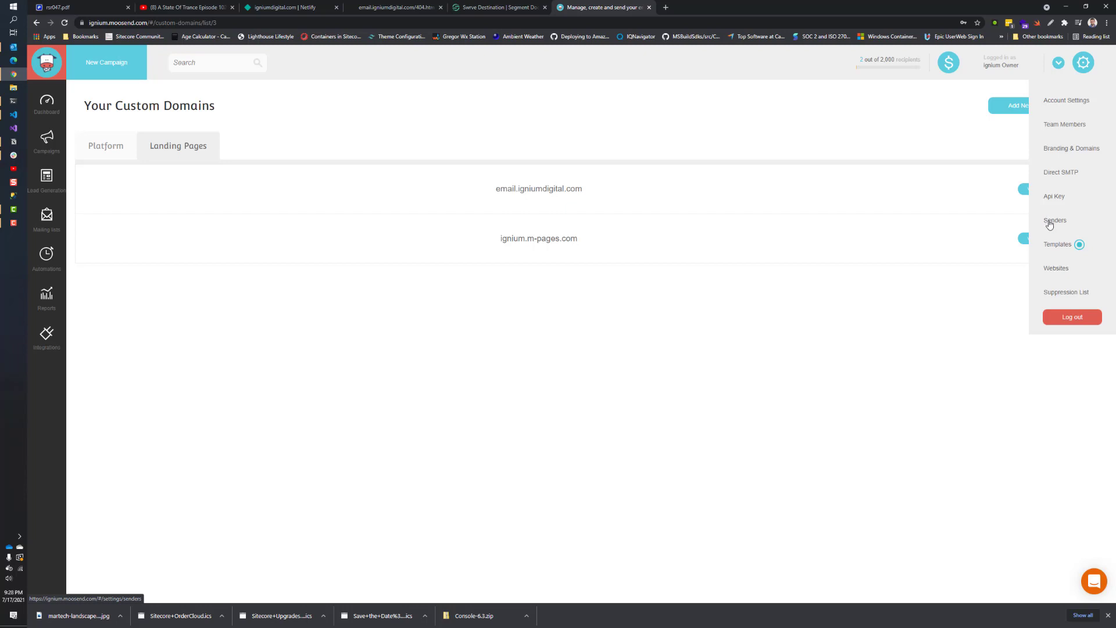
Step: Go to the Senders page listing both senders verified with SPF/DKIM passed
{"action": "left_click", "coordinate": [1050, 225]}
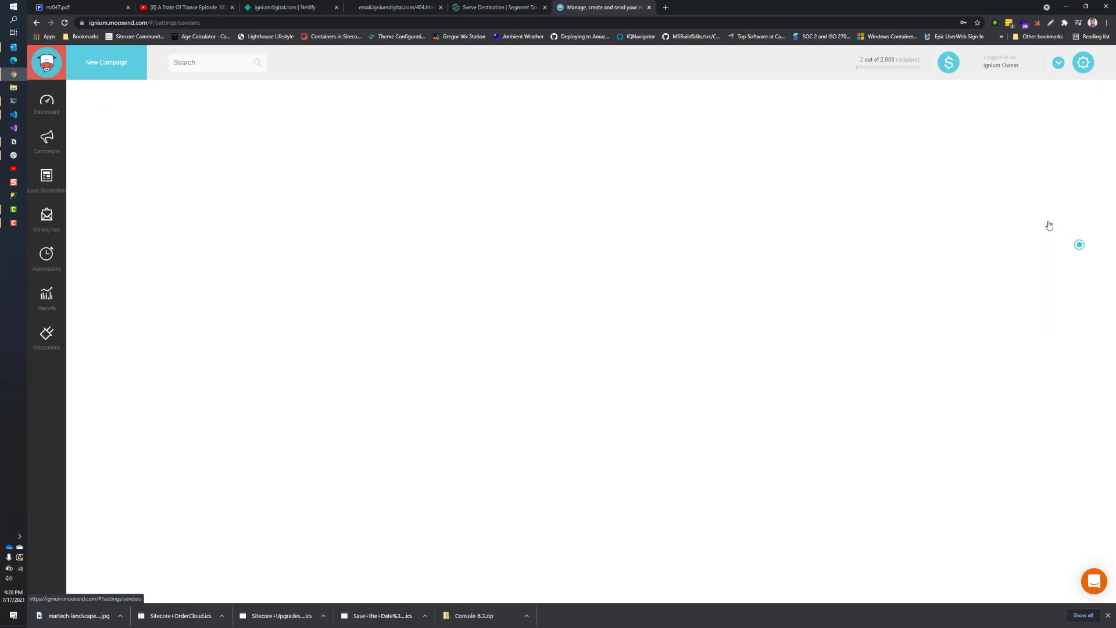
{"action": "left_click", "coordinate": [1083, 63]}
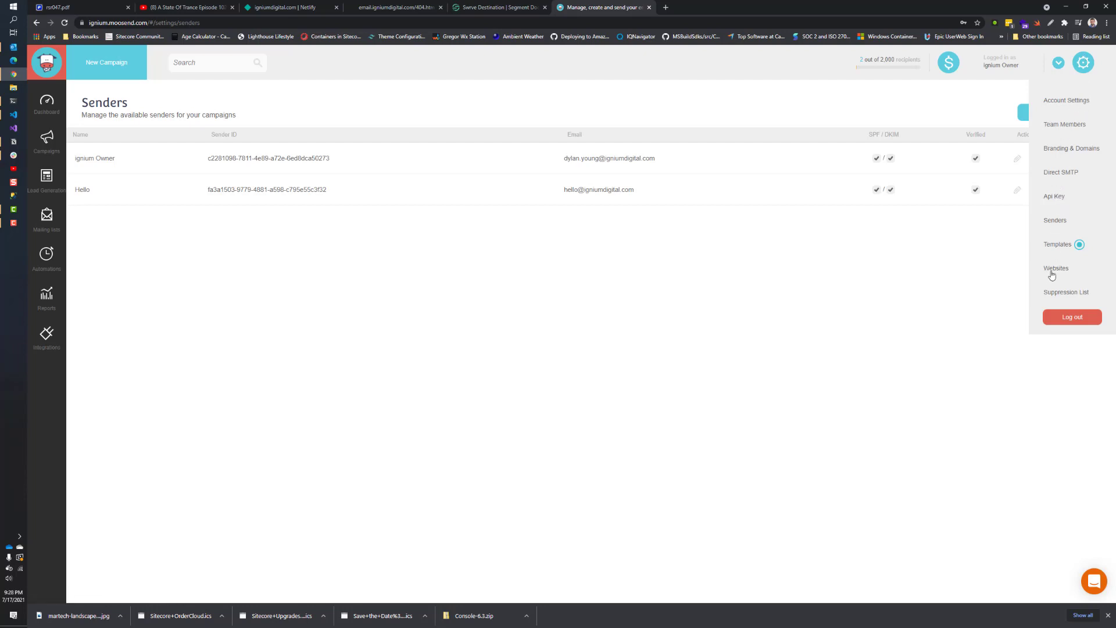
{"action": "left_click", "coordinate": [1056, 221]}
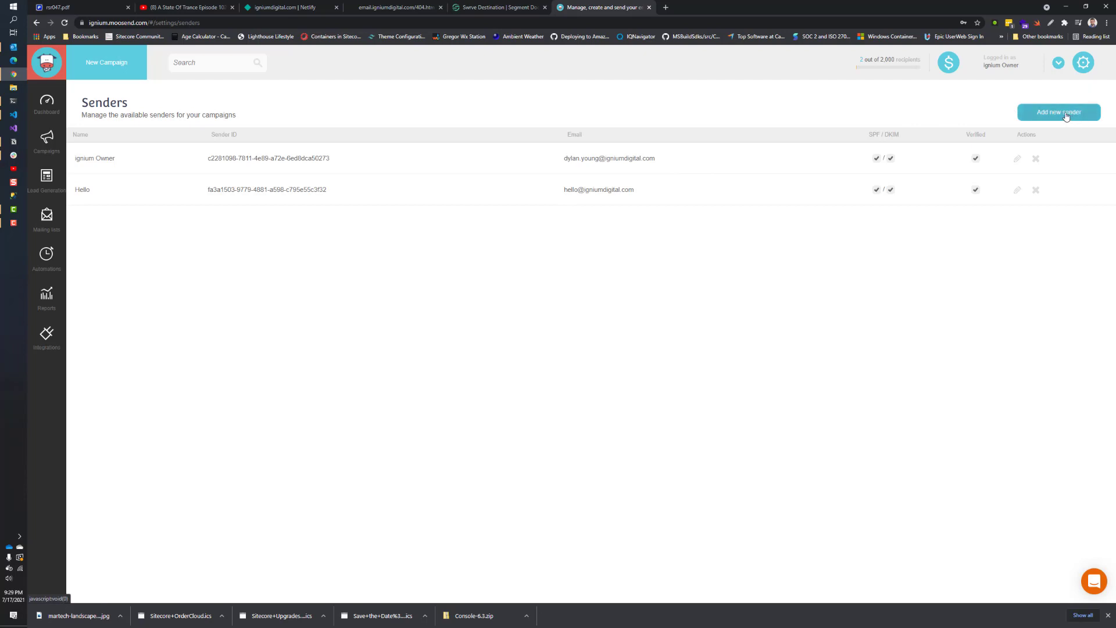
Step: Add and save a new sender named 'Support' with the company's support email address
{"action": "left_click", "coordinate": [1088, 116]}
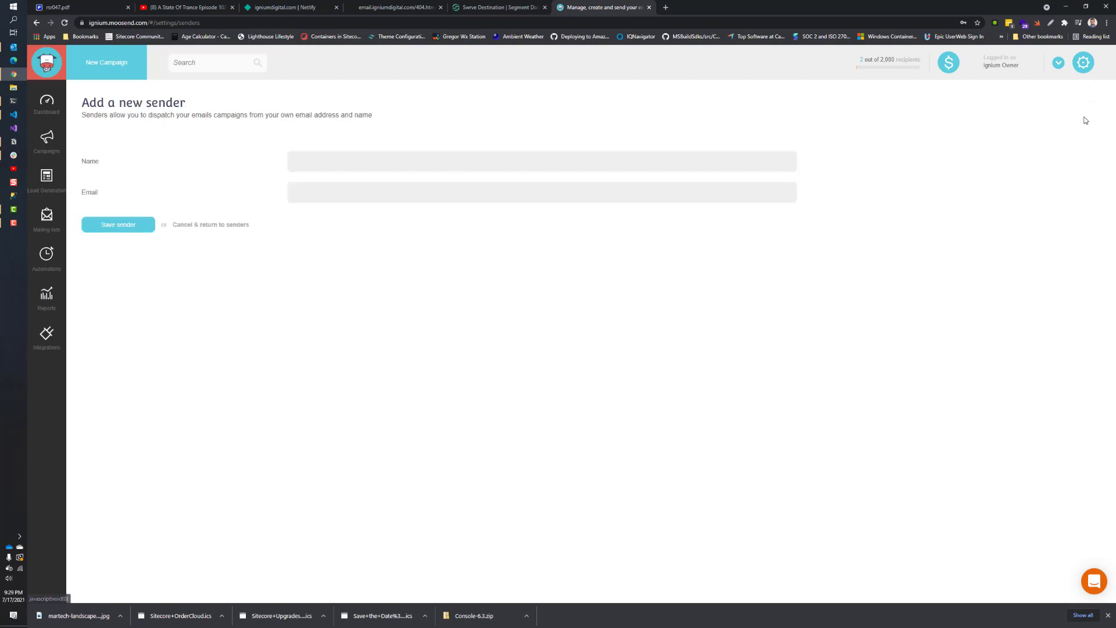
{"action": "left_click", "coordinate": [318, 170]}
{"action": "type", "text": "support@"}
{"action": "key", "text": "BackSpace"}
{"action": "key", "text": "BackSpace"}
{"action": "key", "text": "BackSpace"}
{"action": "key", "text": "BackSpace"}
{"action": "key", "text": "BackSpace"}
{"action": "key", "text": "BackSpace"}
{"action": "type", "text": "Support"}
{"action": "key", "text": "Tab"}
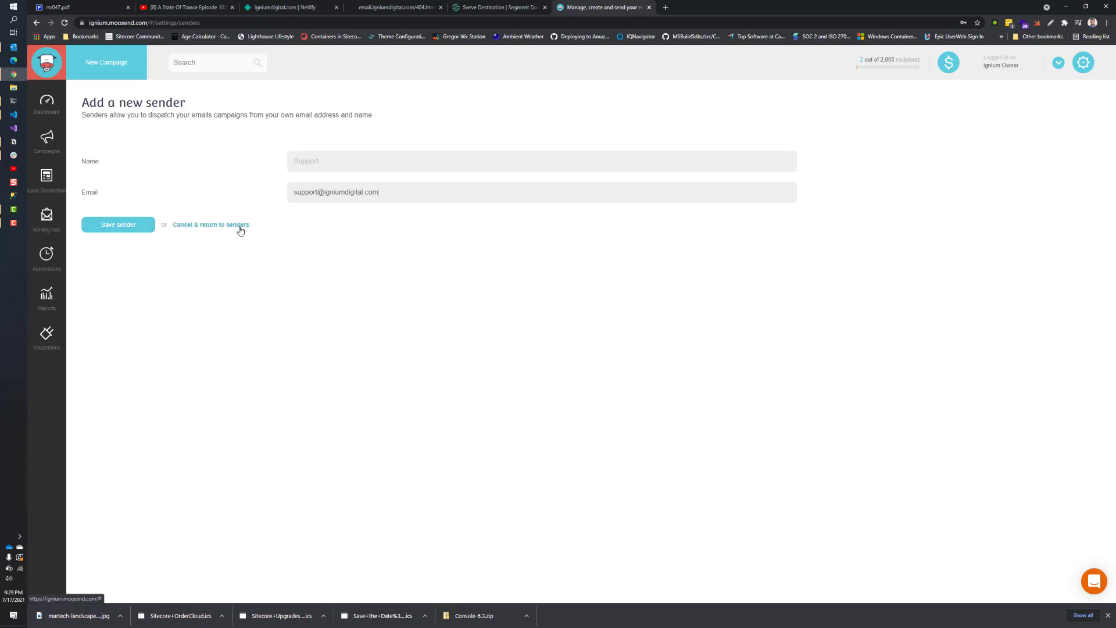
{"action": "left_click", "coordinate": [111, 229]}
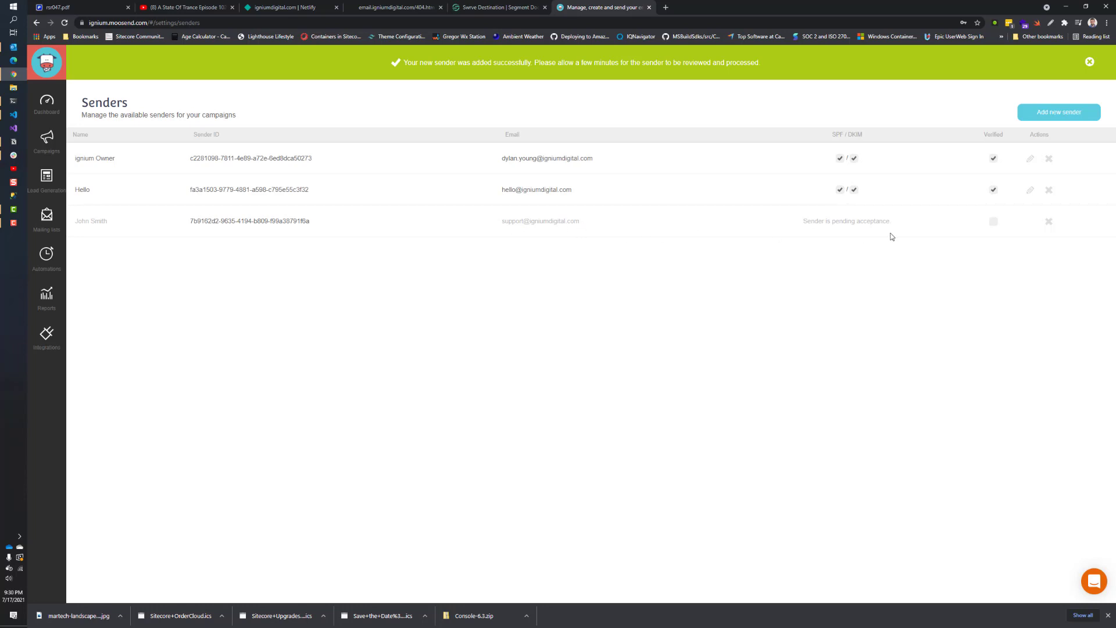
Step: Delete the pending support sender and the Hello sender, confirming each deletion
{"action": "left_click", "coordinate": [1048, 224]}
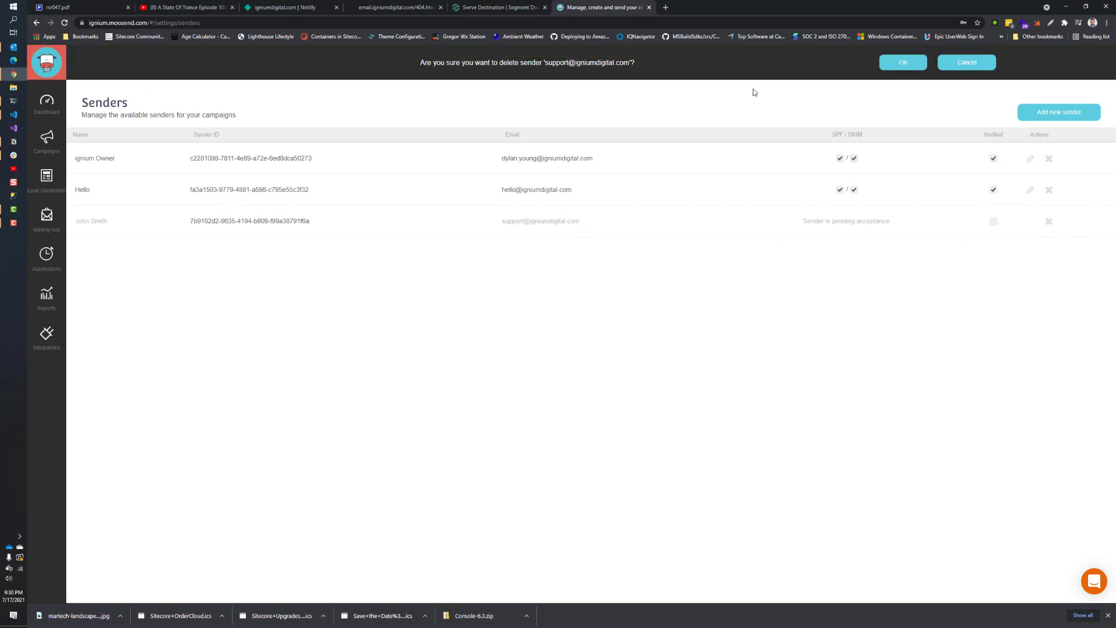
{"action": "left_click", "coordinate": [903, 64]}
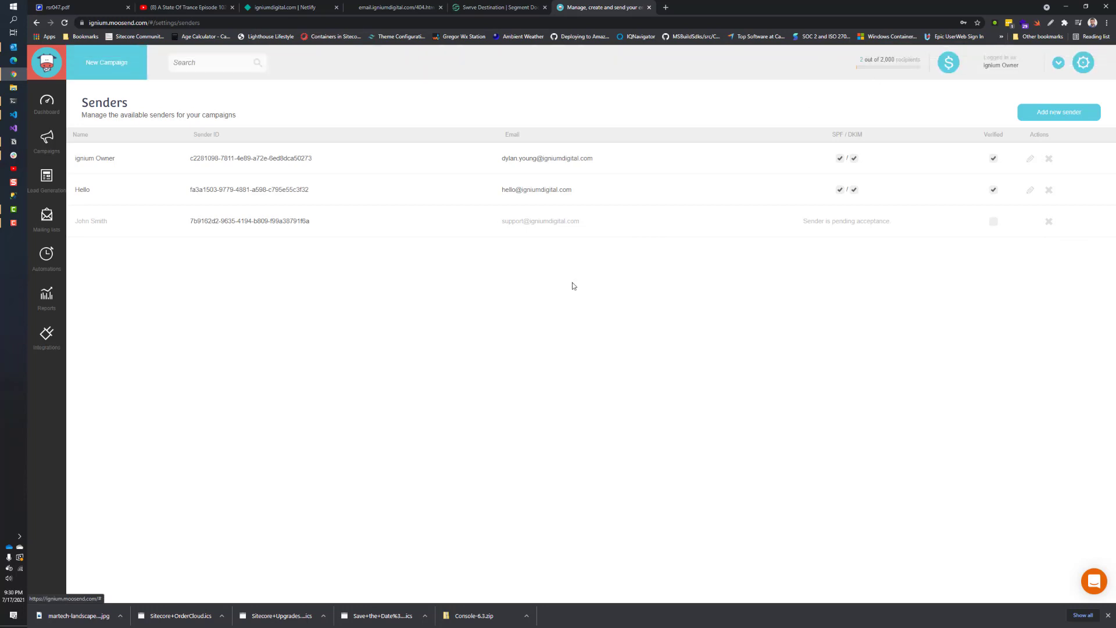
{"action": "left_click", "coordinate": [1037, 191]}
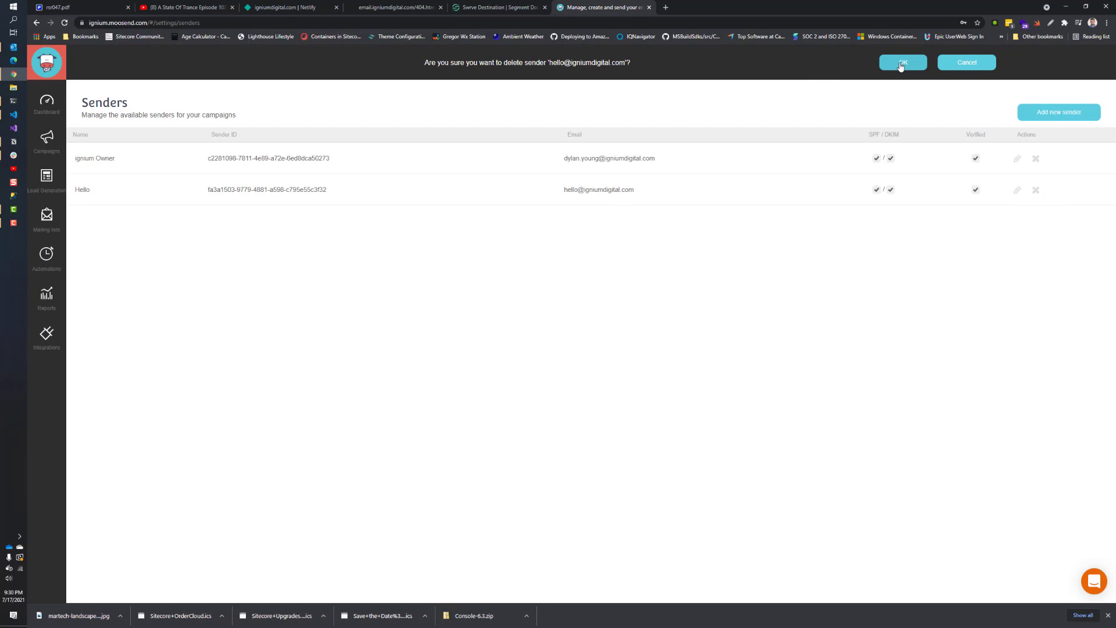
{"action": "left_click", "coordinate": [901, 63]}
Step: Add a new sender named Sales using the domain's hello e-mail address and save it
{"action": "left_click", "coordinate": [1059, 112]}
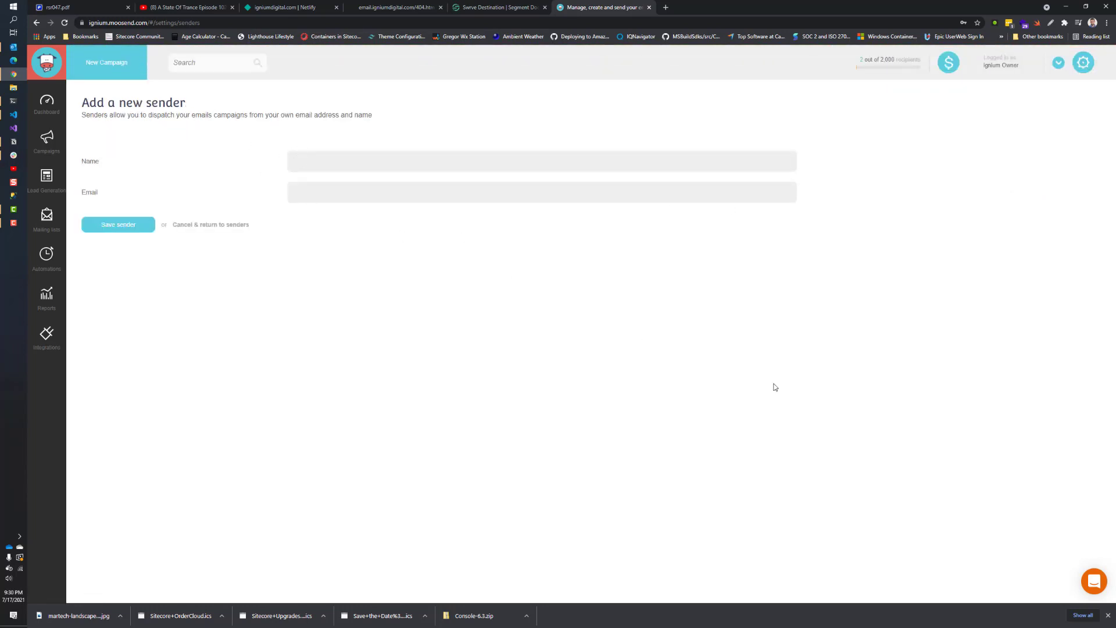
{"action": "type", "text": "Hello"}
{"action": "key", "text": "ctrl+a"}
{"action": "type", "text": "Sasls"}
{"action": "key", "text": "Tab"}
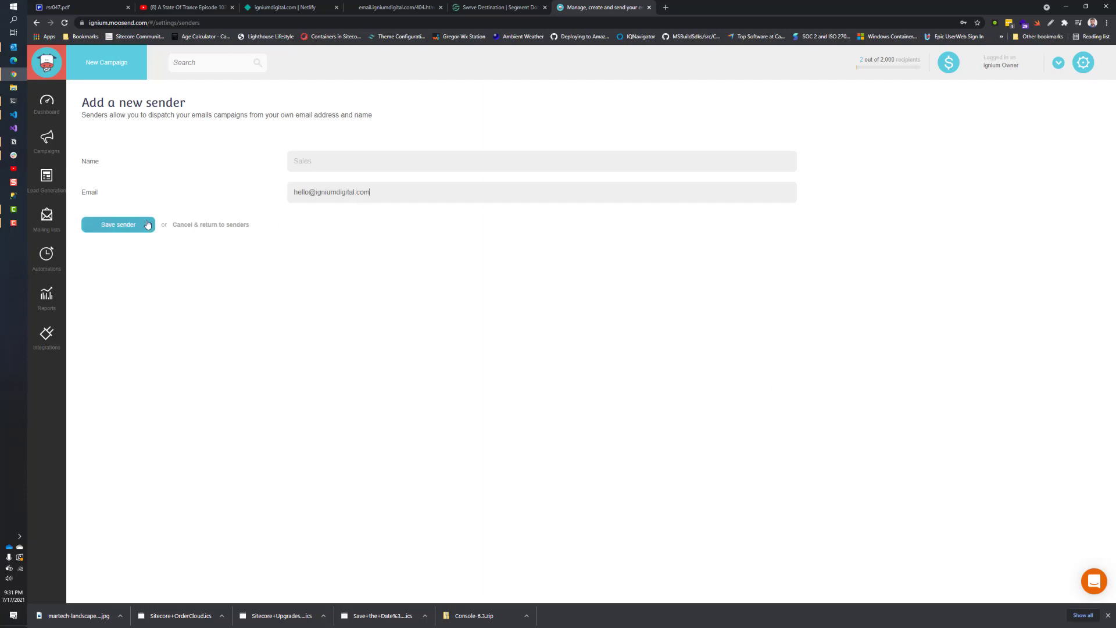
{"action": "left_click", "coordinate": [99, 227]}
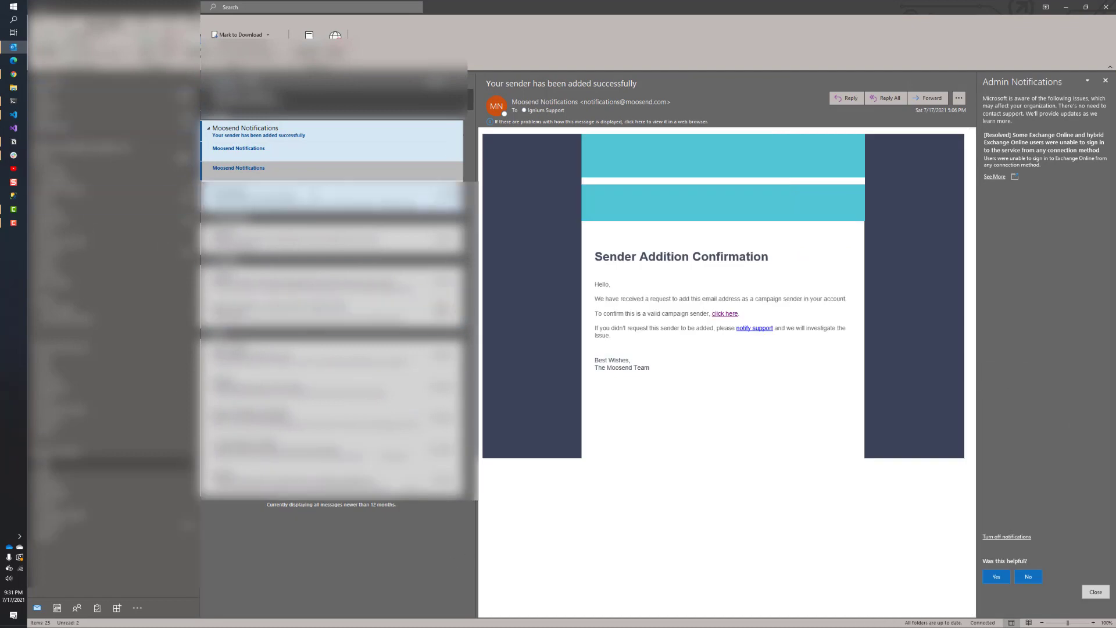
Step: Confirm the Sales sender through the link in the newest Moosend Sender Addition Confirmation e-mail
{"action": "left_click", "coordinate": [238, 149]}
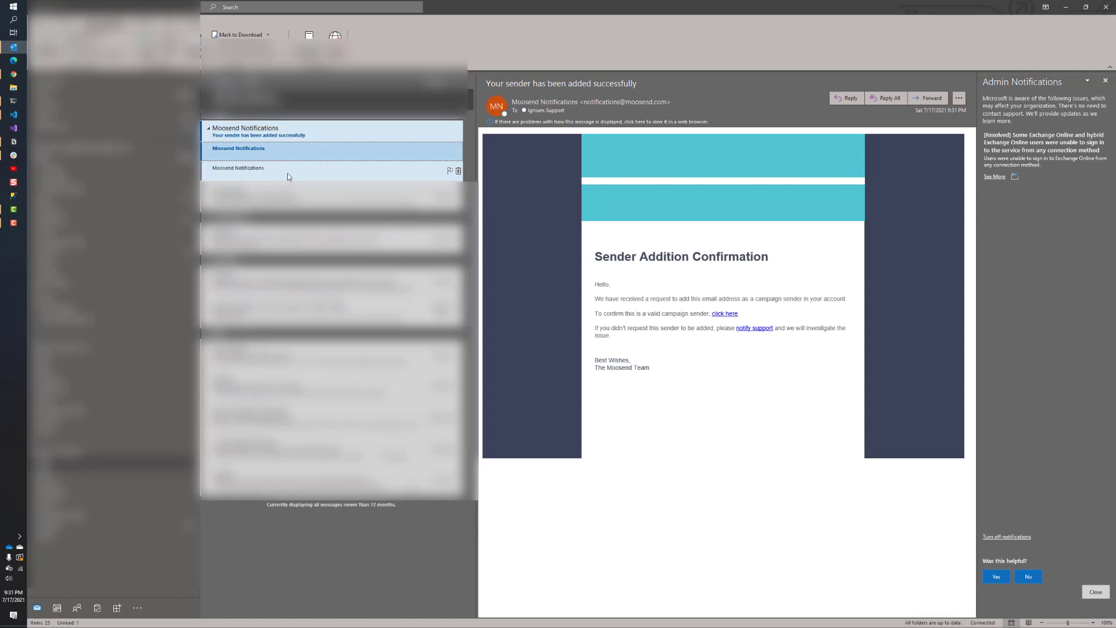
{"action": "mouse_move", "coordinate": [723, 318]}
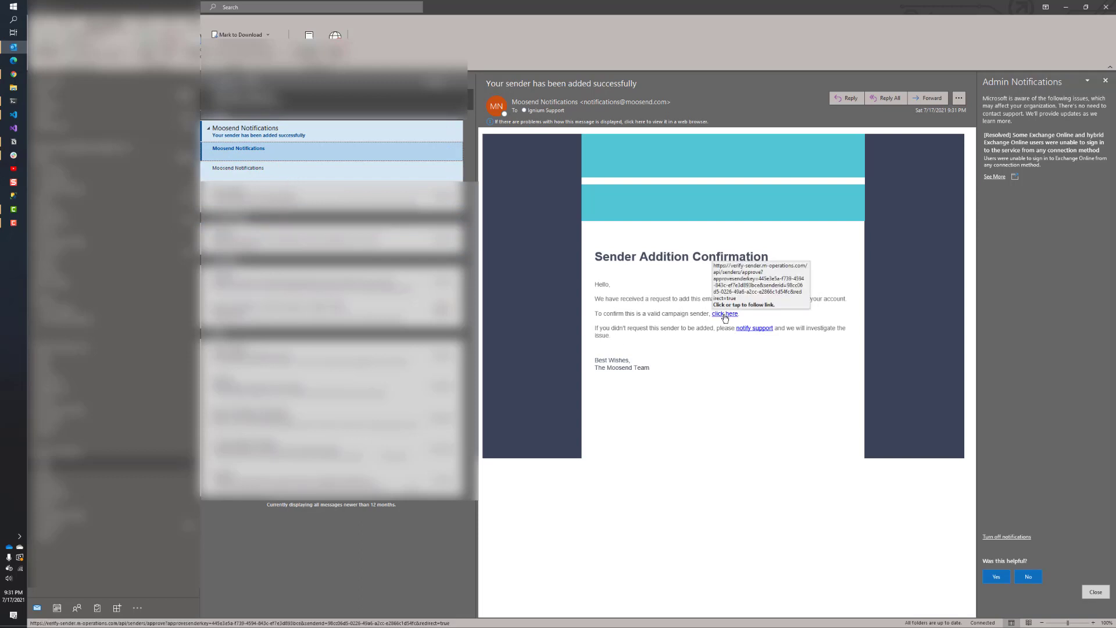
{"action": "left_click", "coordinate": [725, 315]}
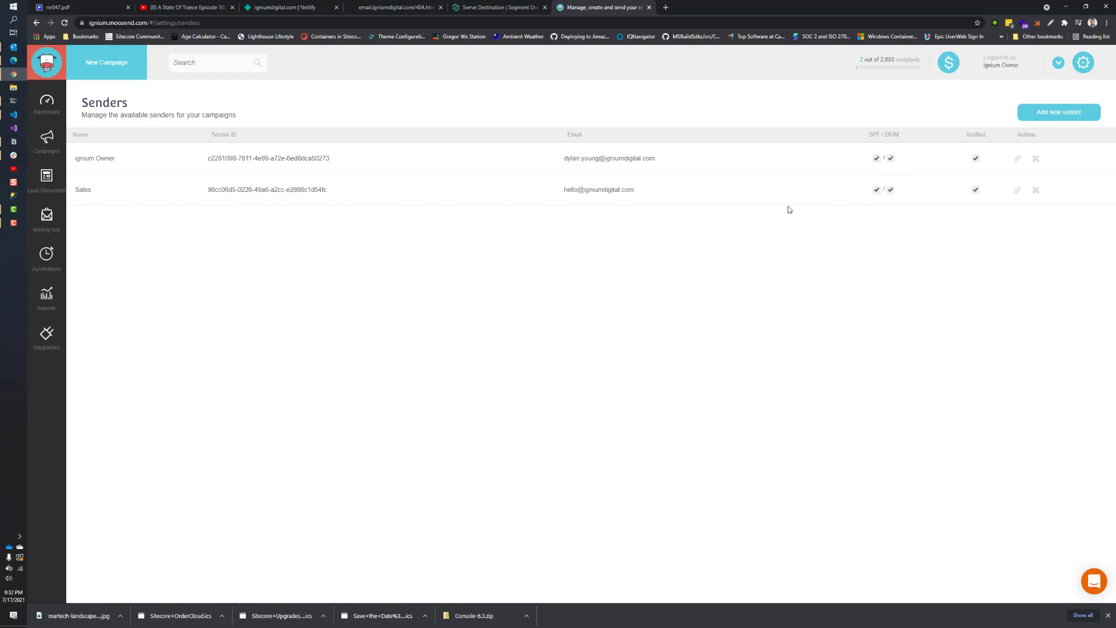
Step: Open the owner sender's DNS setup and select the DKIM and SPF TXT record values
{"action": "left_click", "coordinate": [877, 162]}
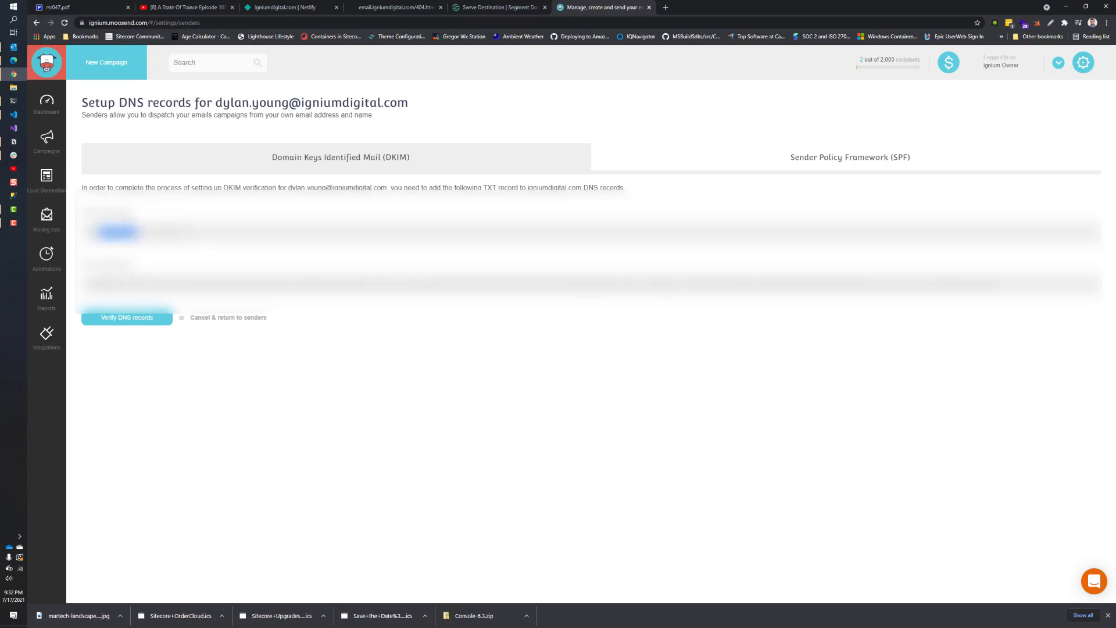
{"action": "double_click", "coordinate": [100, 284]}
{"action": "left_click", "coordinate": [821, 168]}
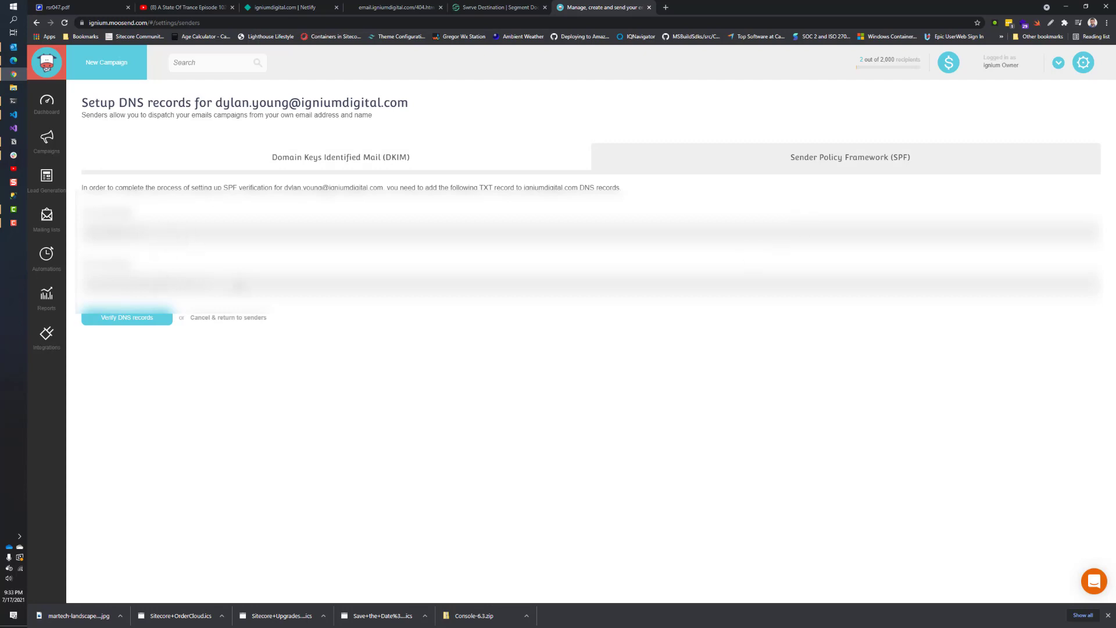
{"action": "double_click", "coordinate": [202, 284]}
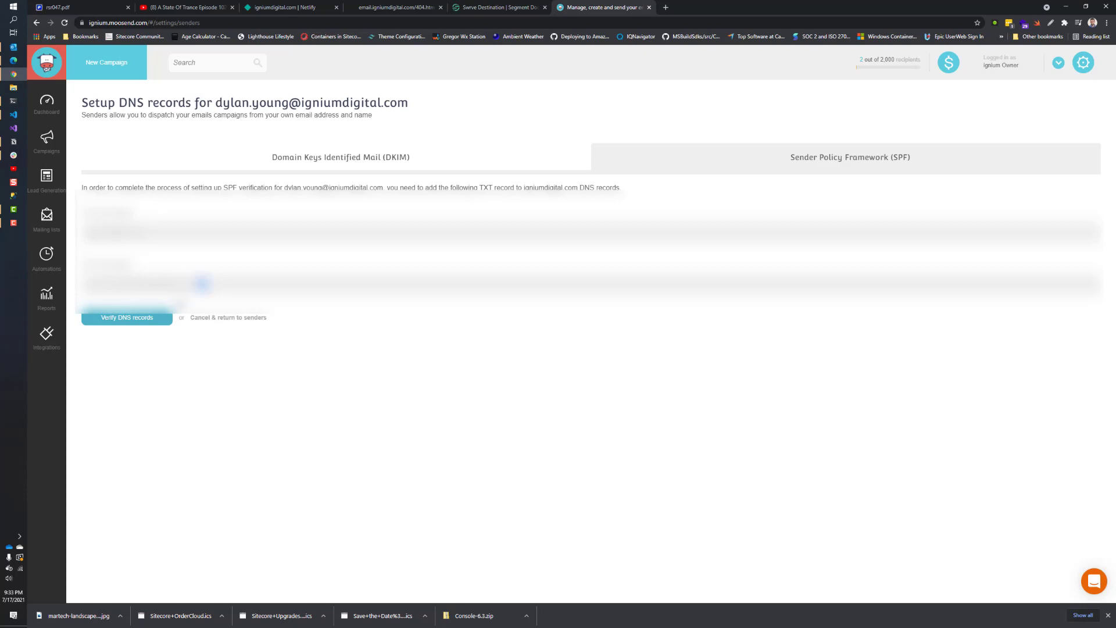
Step: Switch to Netlify to view igniumdigital.com's SPF and ms._domainkey TXT records
{"action": "left_click", "coordinate": [288, 5]}
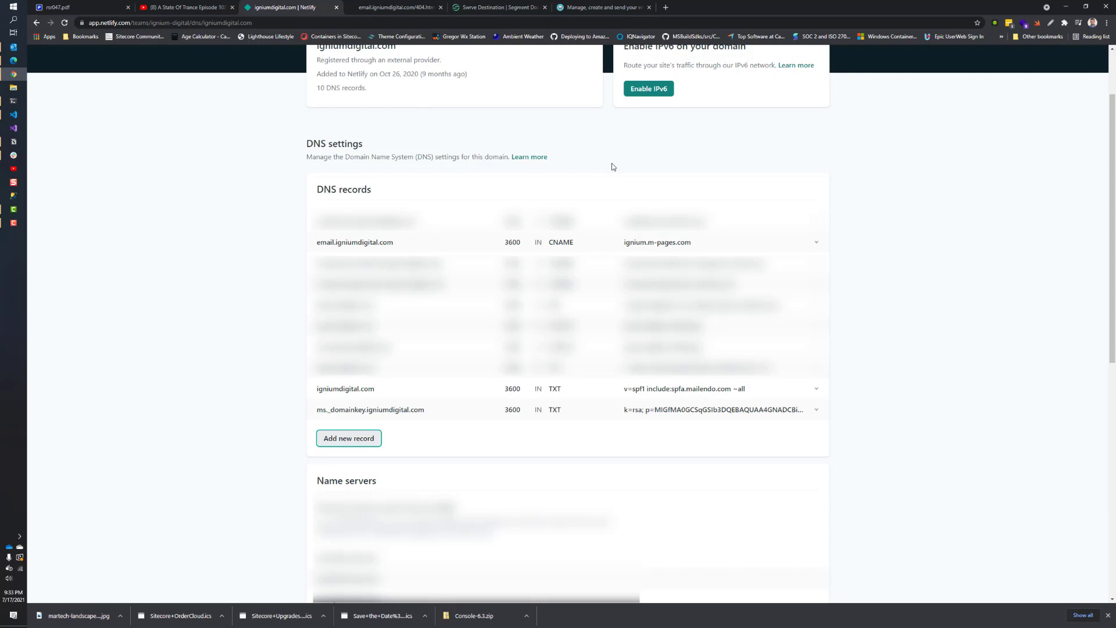
Step: Leave Moosend's DNS setup and return to the verified senders list
{"action": "left_click", "coordinate": [587, 6]}
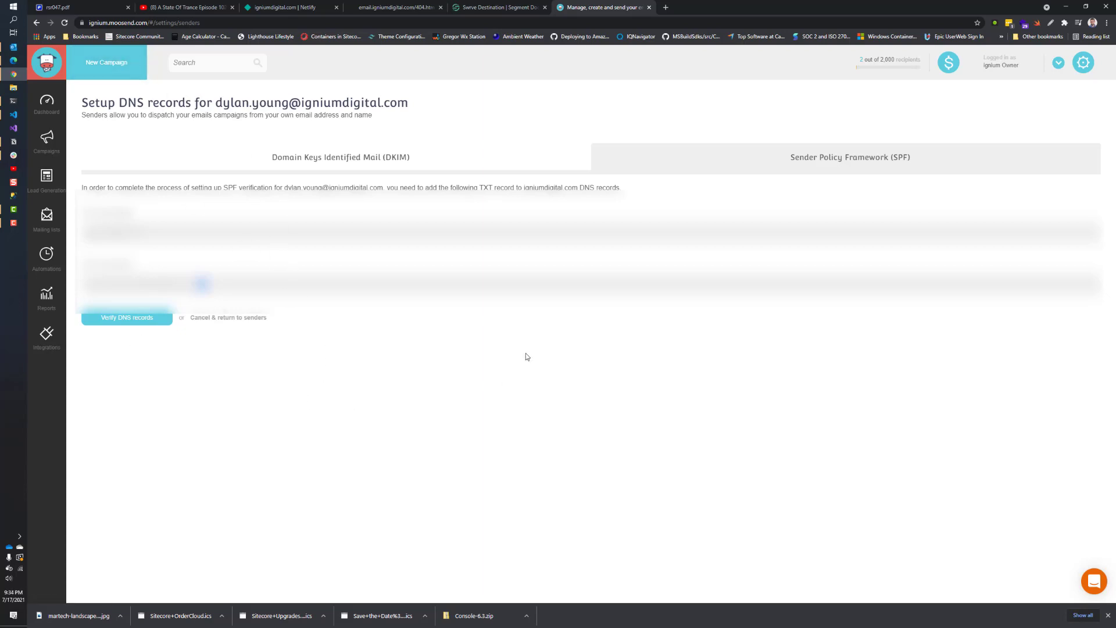
{"action": "left_click", "coordinate": [236, 318]}
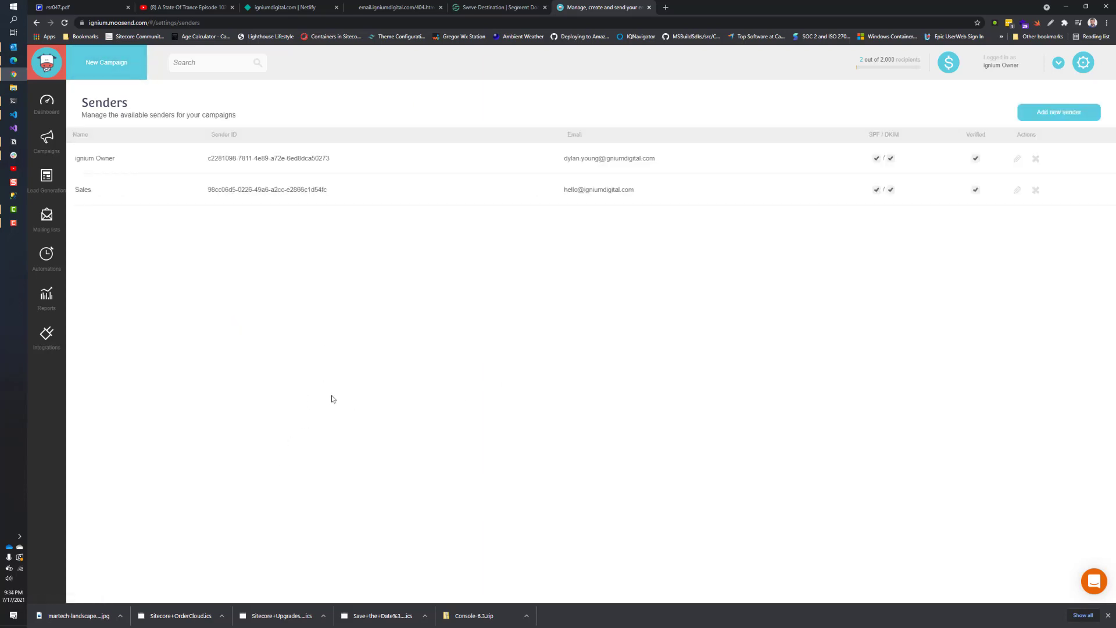